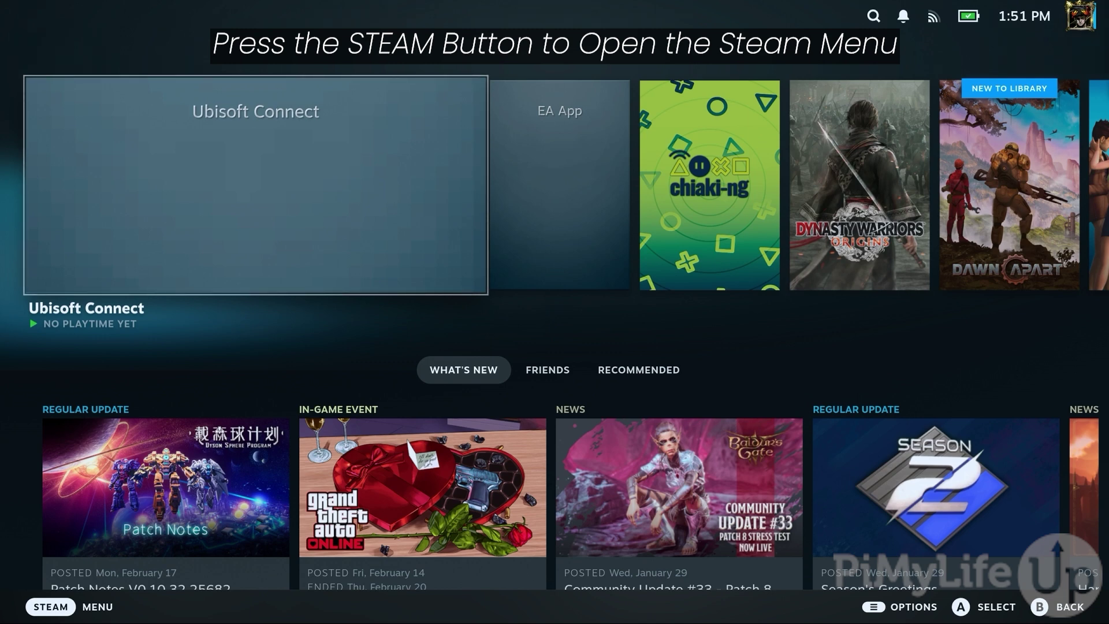
Switch the Steam Deck from Gaming Mode to Desktop Mode through the STEAM Power menu.
key("super")
key("Down")
key("Down")
key("Down")
key("Down")
key("Down")
key("Down")
key("Down")
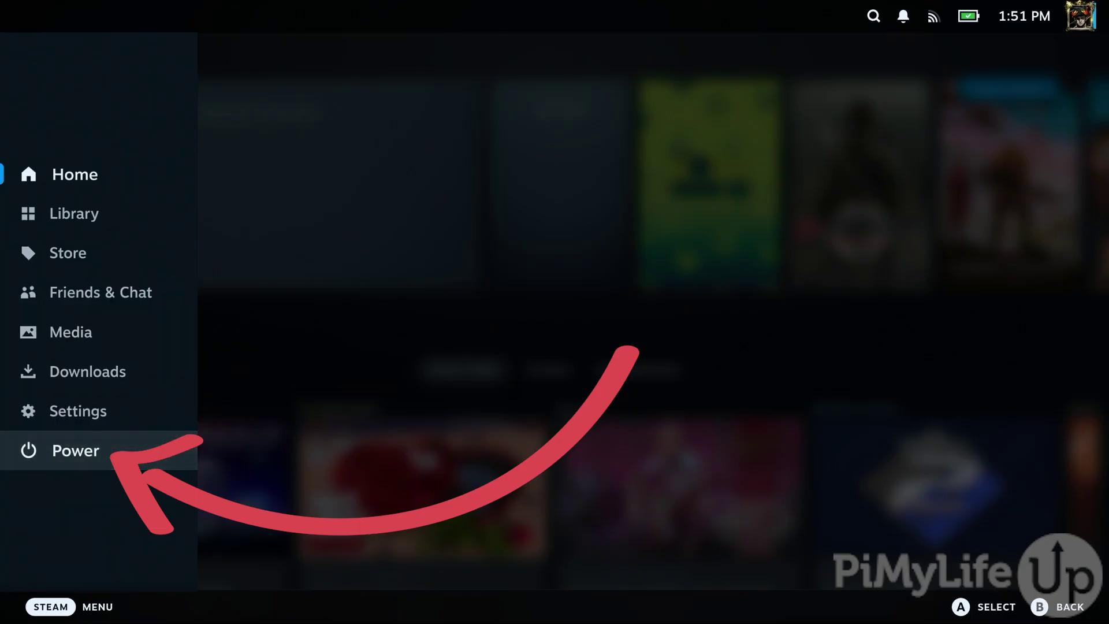
key("Return")
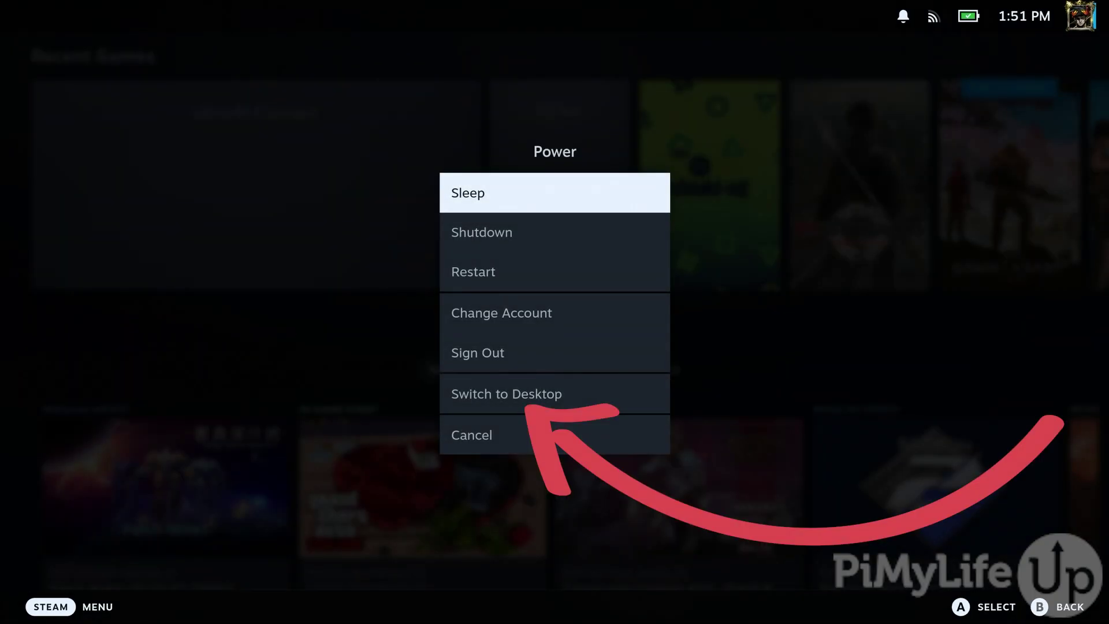
key("Down")
key("Down")
key("Down")
key("Down")
key("Down")
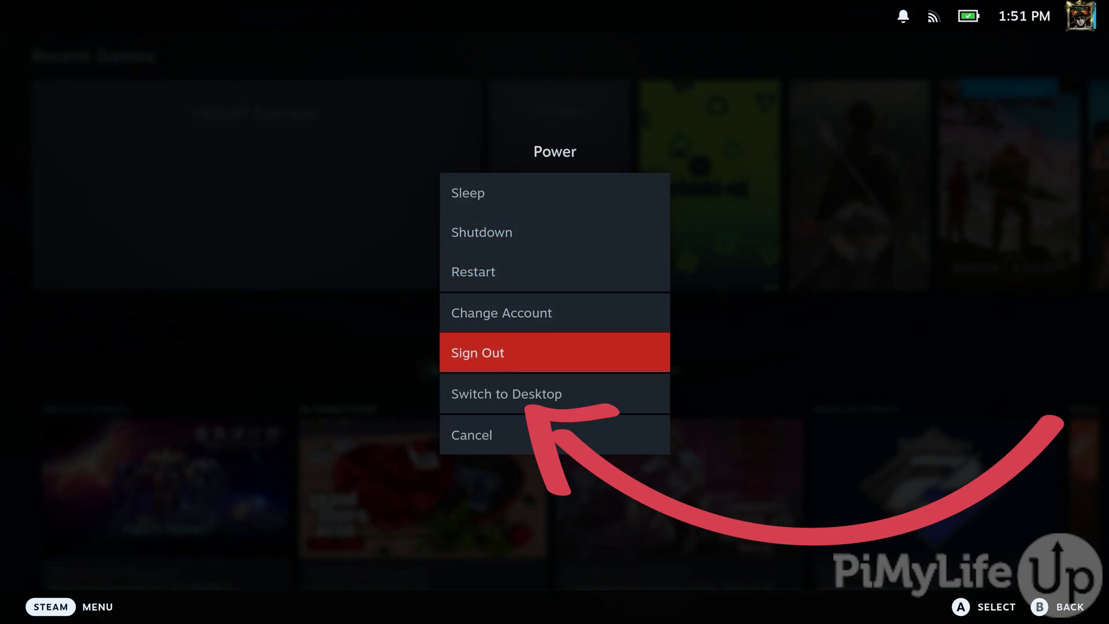
key("Return")
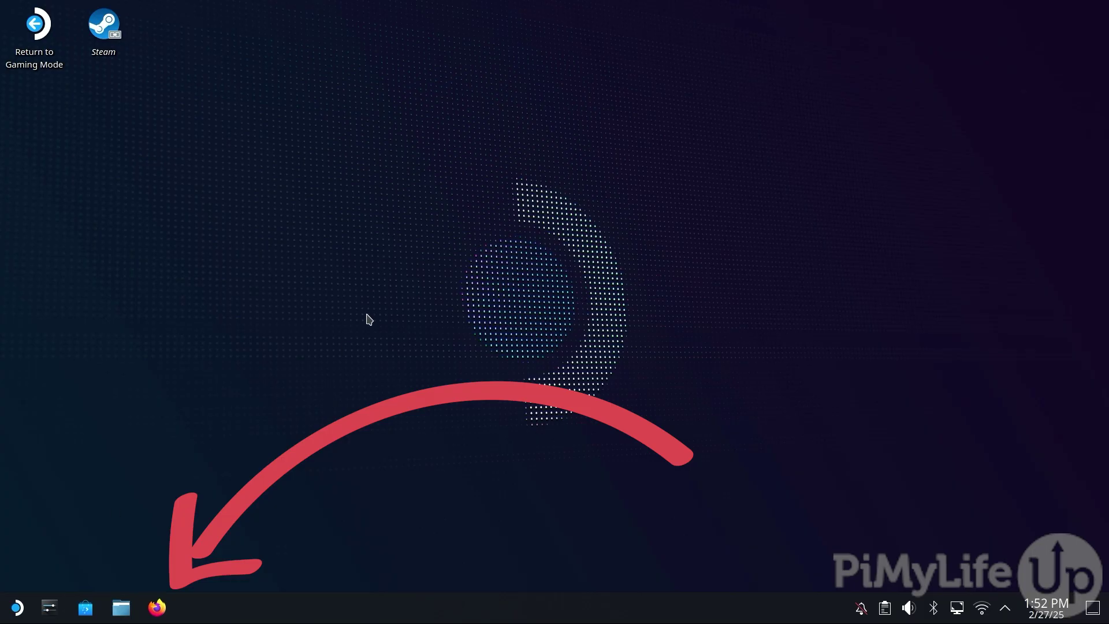
Download Rockstar-Games-Launcher.exe for Windows from socialclub.rockstargames.com/rockstar-games-launcher in Firefox, then close Firefox.
left_click(162, 614)
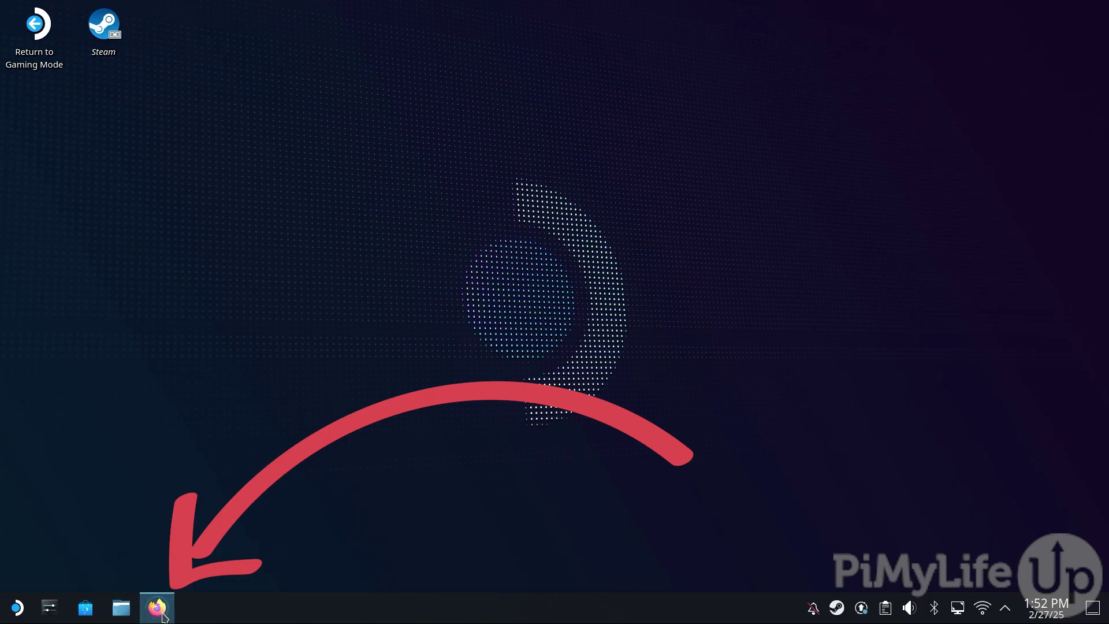
left_click(555, 138)
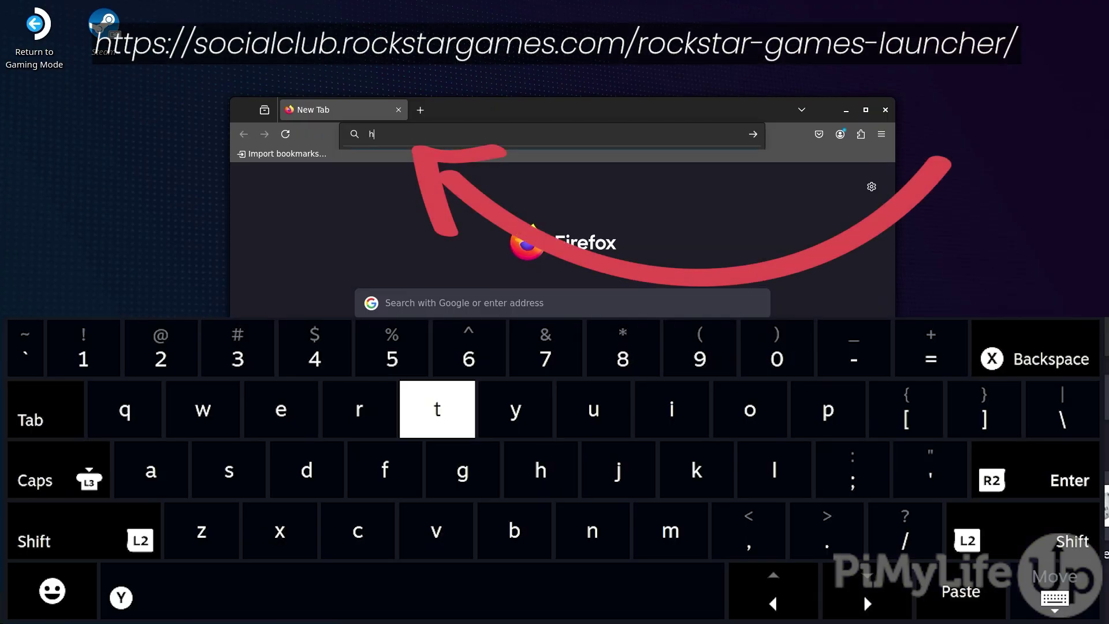
type("https://")
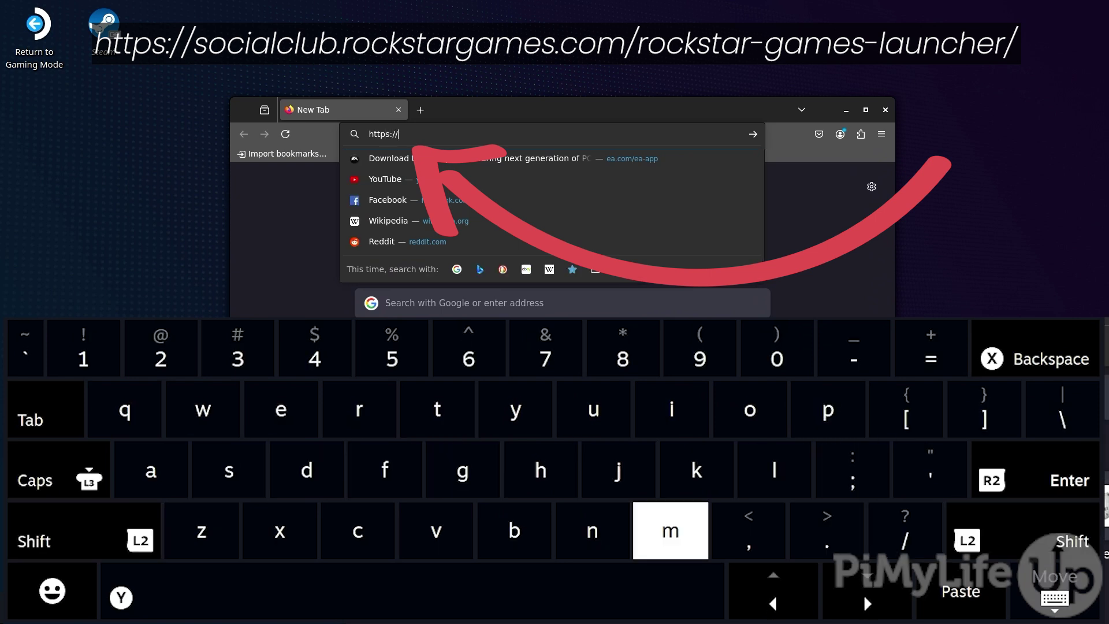
type("soci")
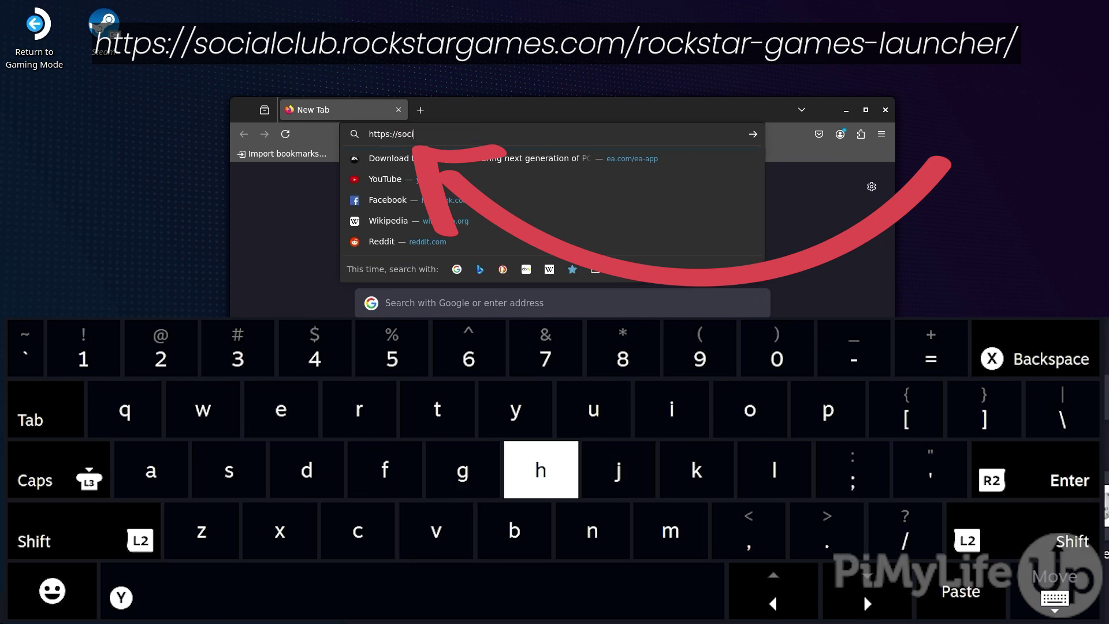
type("alclu")
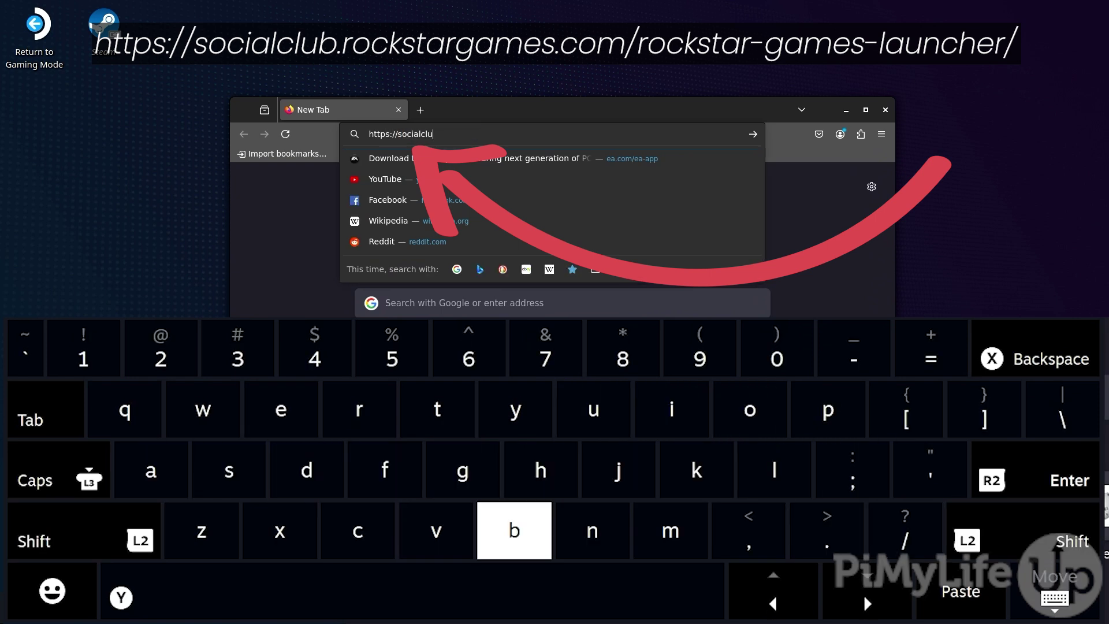
type("b.rock")
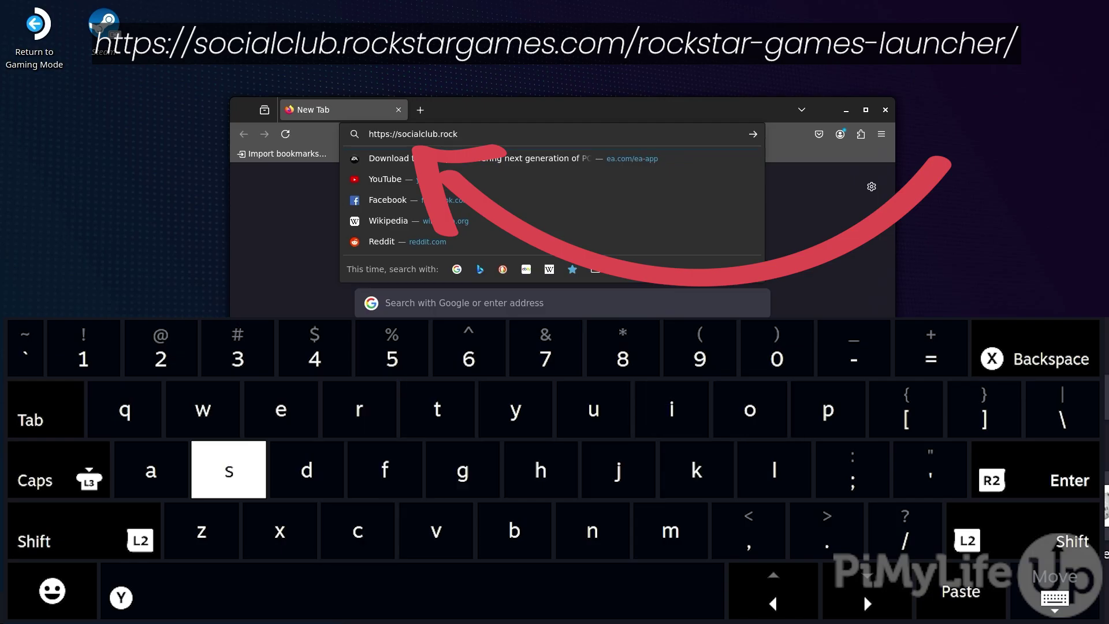
type("stargam")
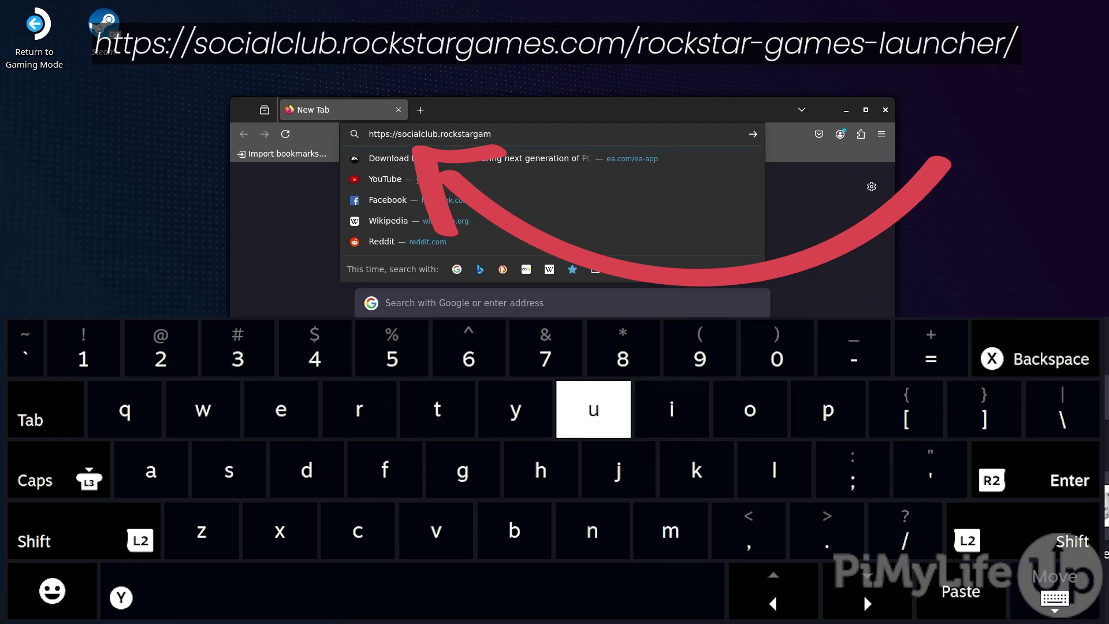
type("es.com")
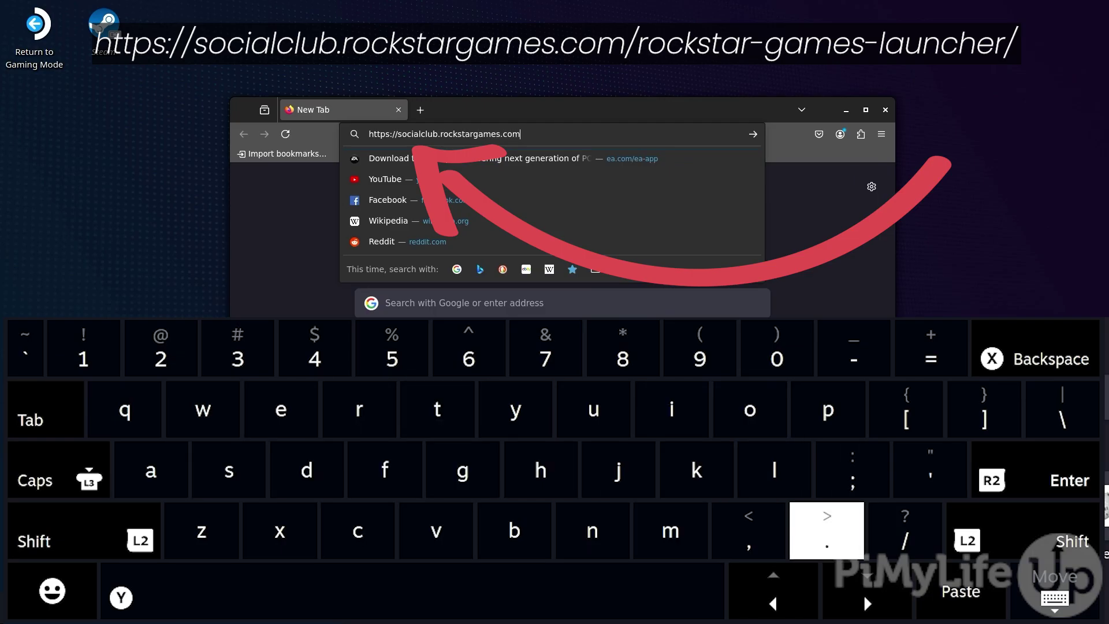
type("/rock")
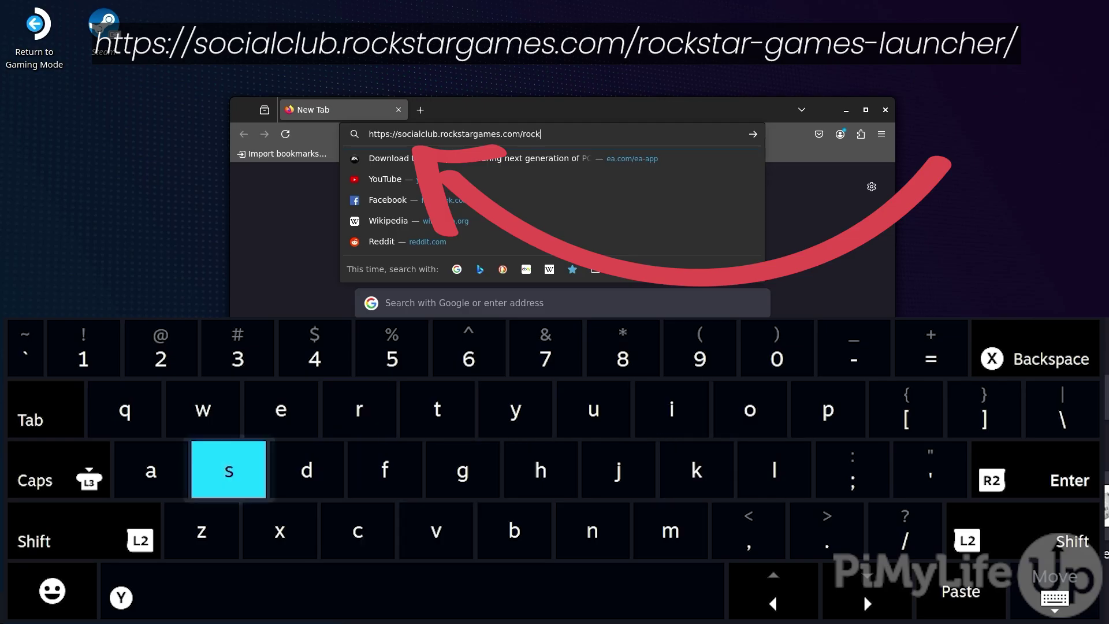
type("star-g")
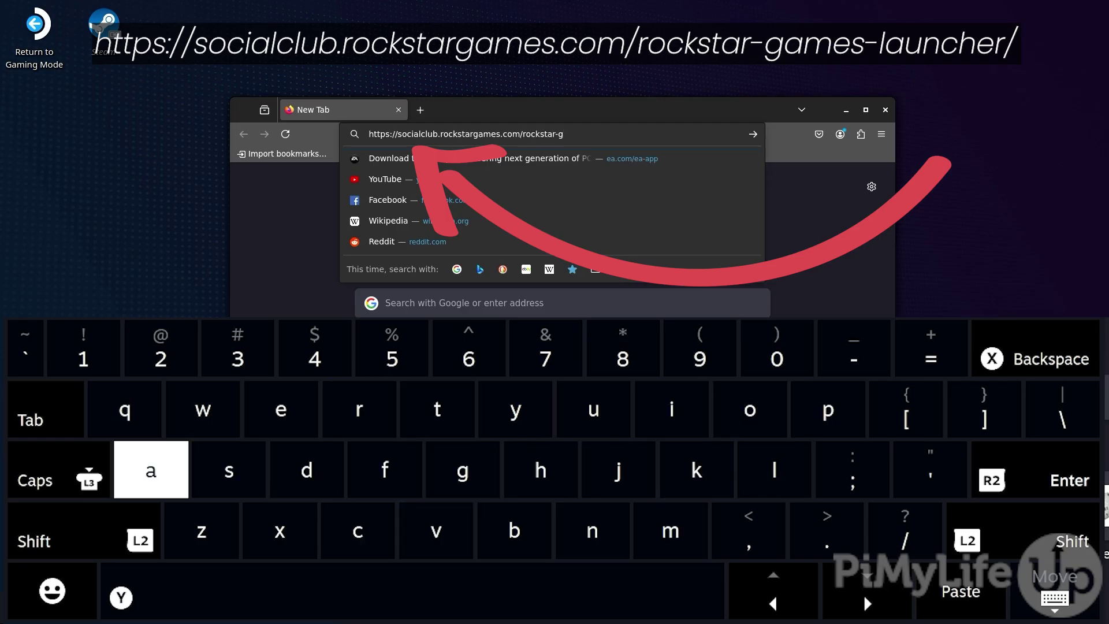
type("ames-l")
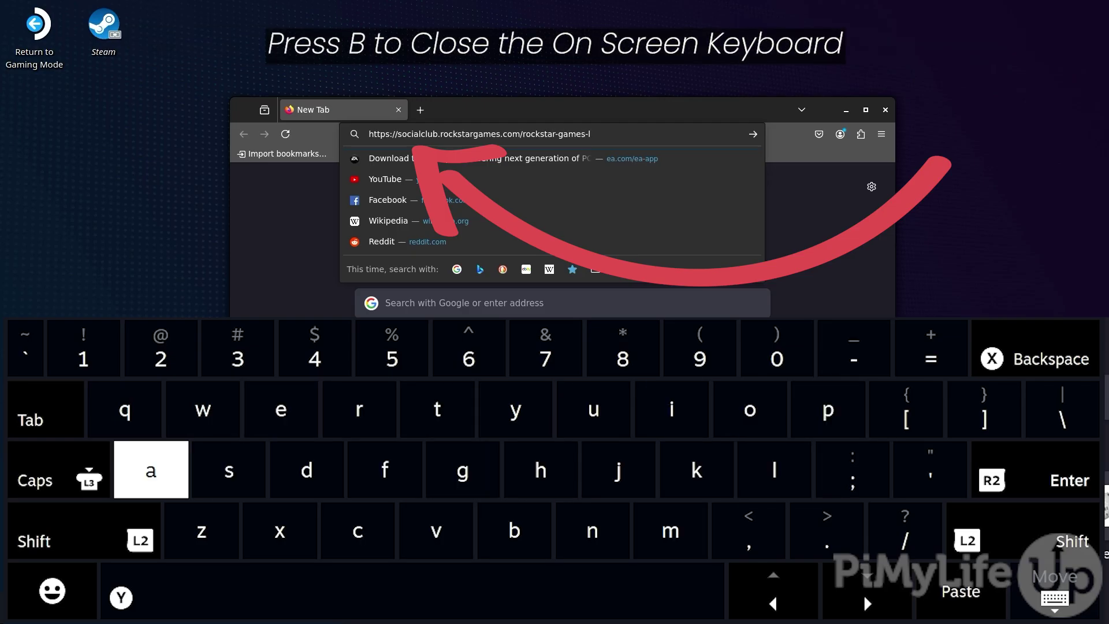
type("auncher")
key("Return")
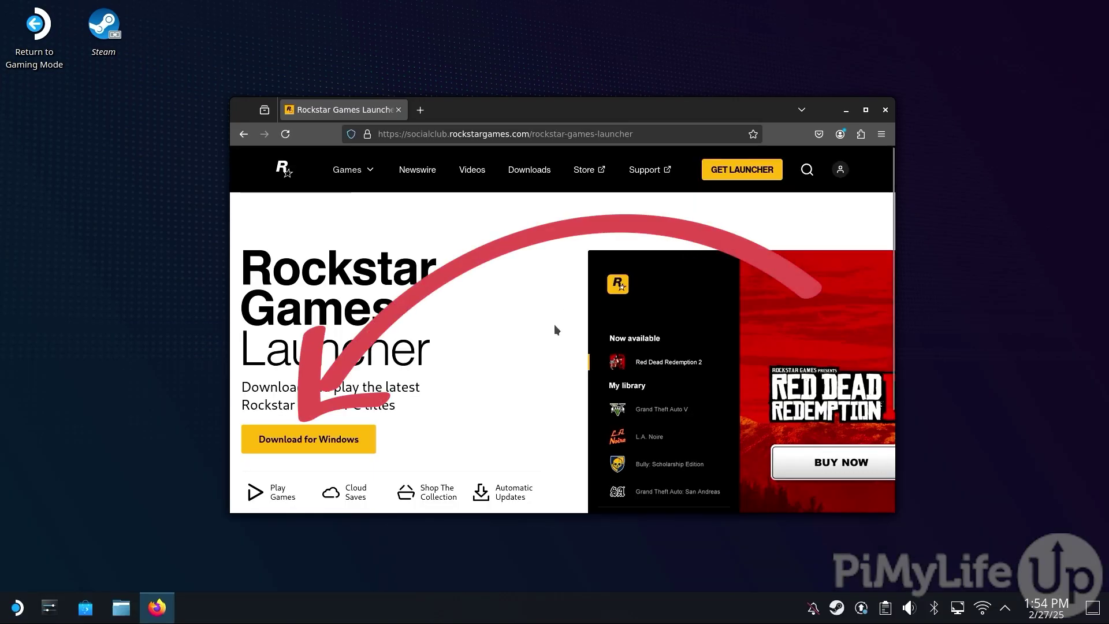
left_click(351, 443)
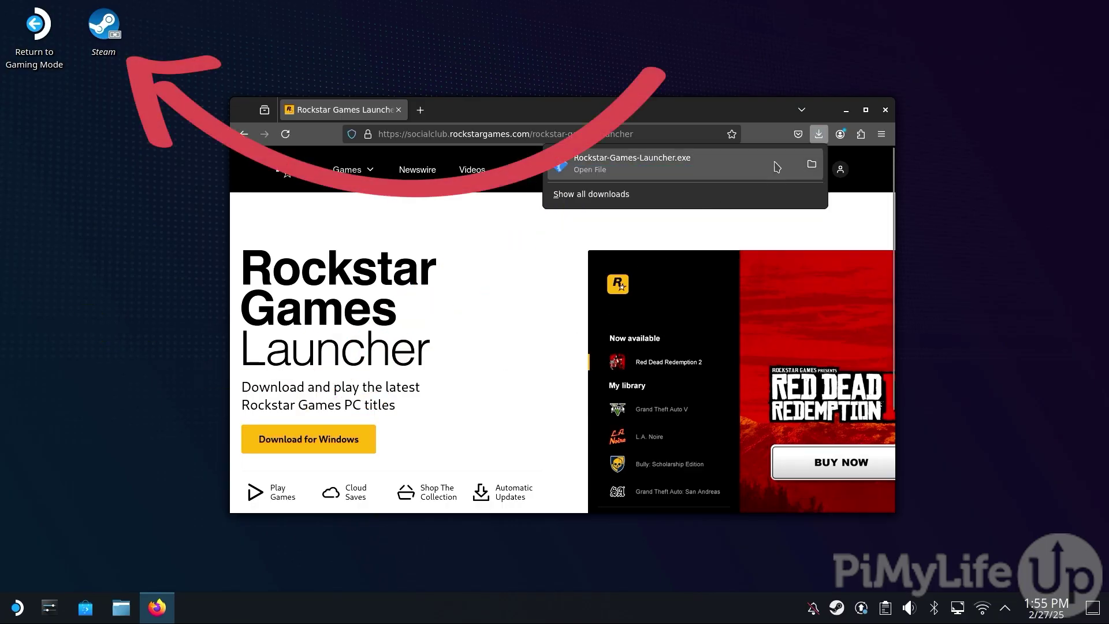
left_click(888, 110)
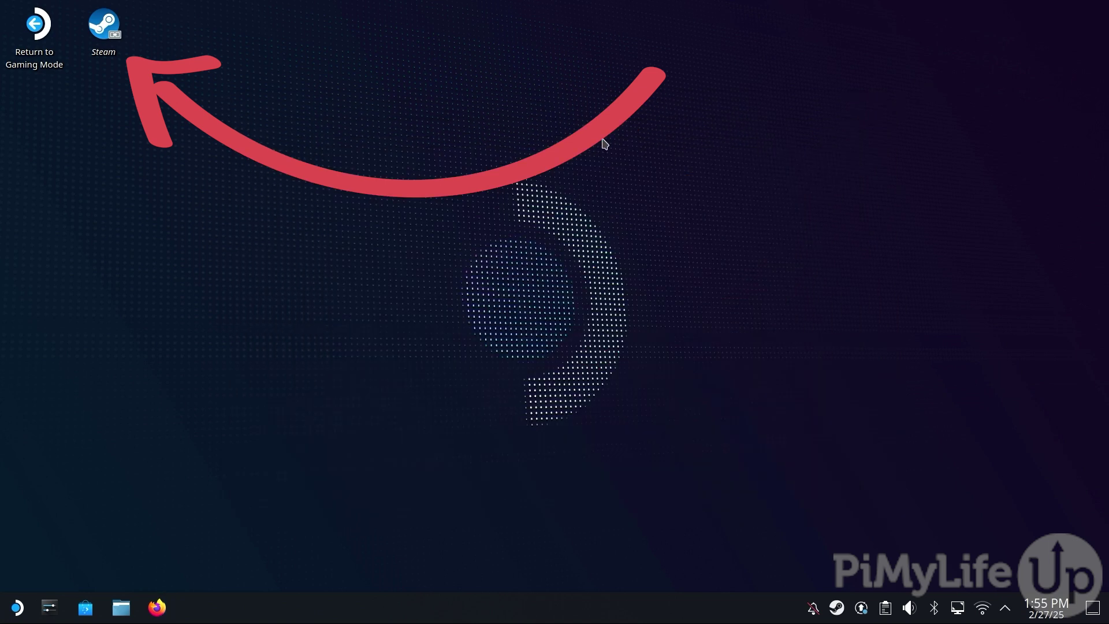
Add Downloads/Rockstar-Games-Launcher.exe to the Steam library as a non-Steam game.
double_click(105, 25)
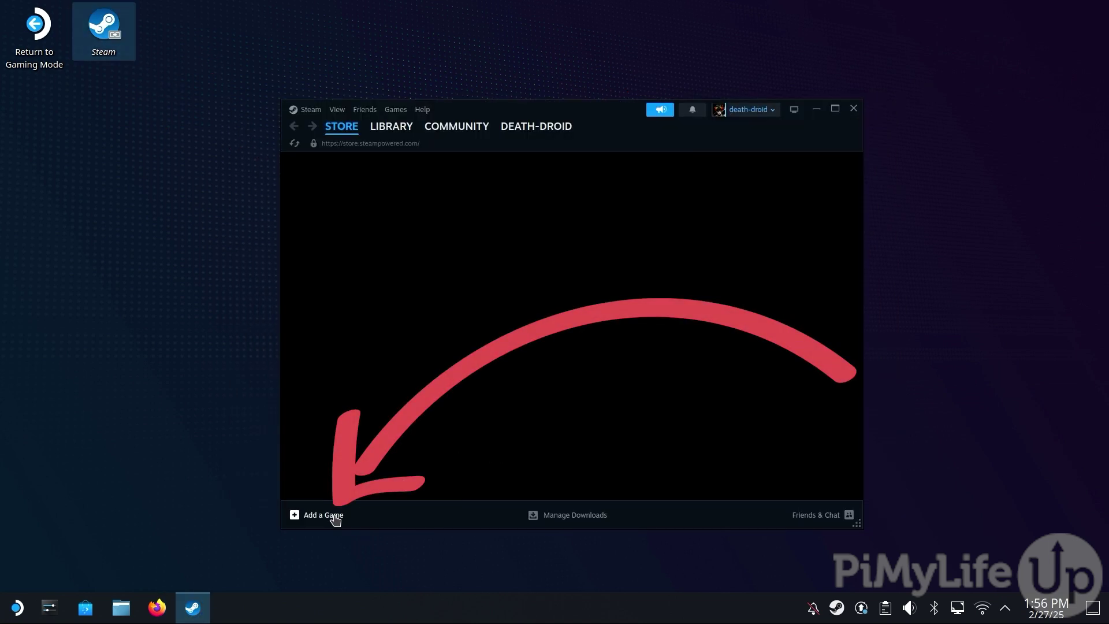
left_click(335, 518)
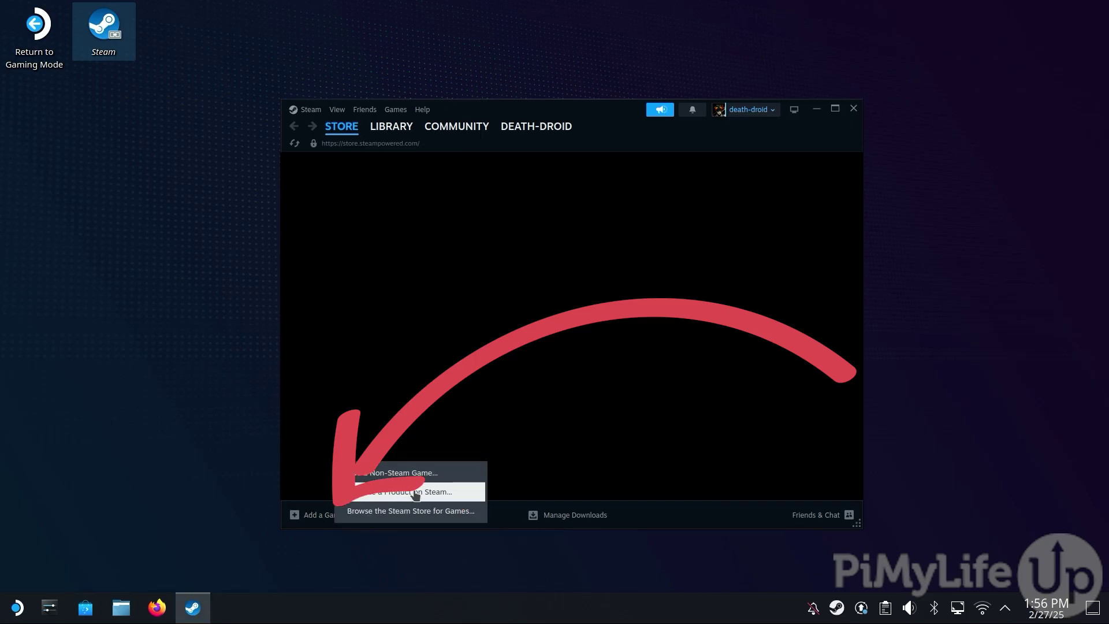
left_click(468, 479)
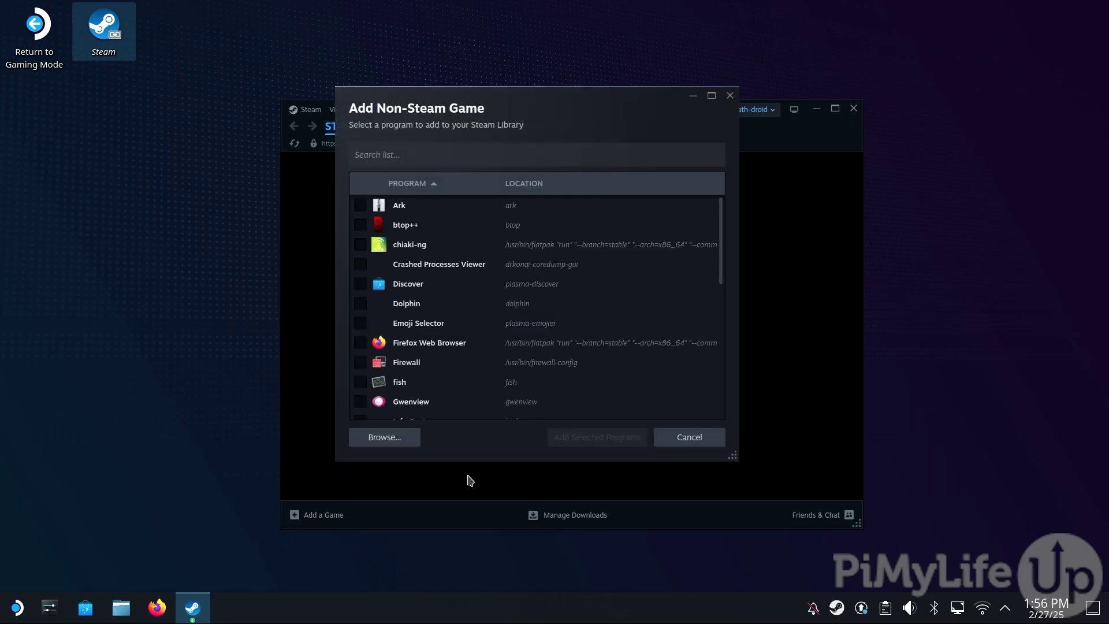
left_click(398, 439)
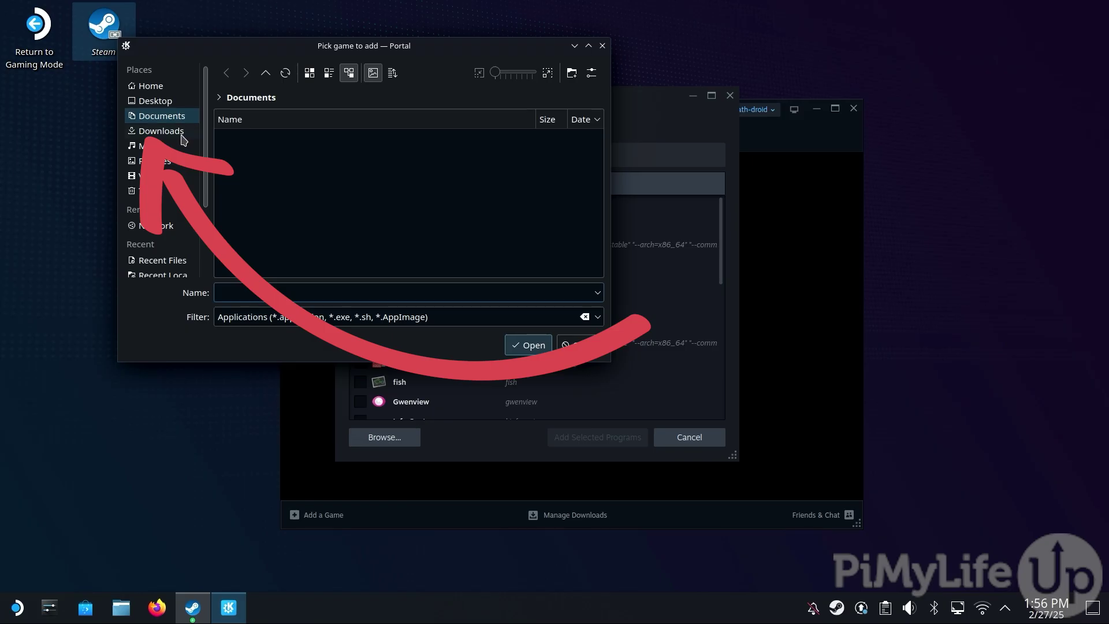
left_click(161, 131)
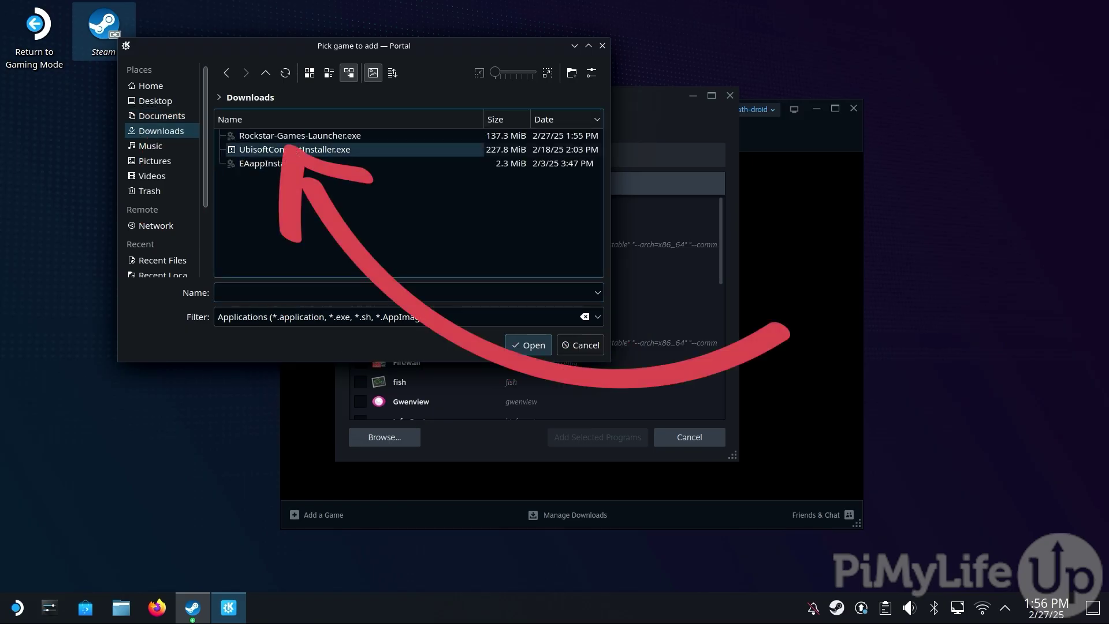
double_click(413, 139)
left_click_drag(722, 270, 722, 399)
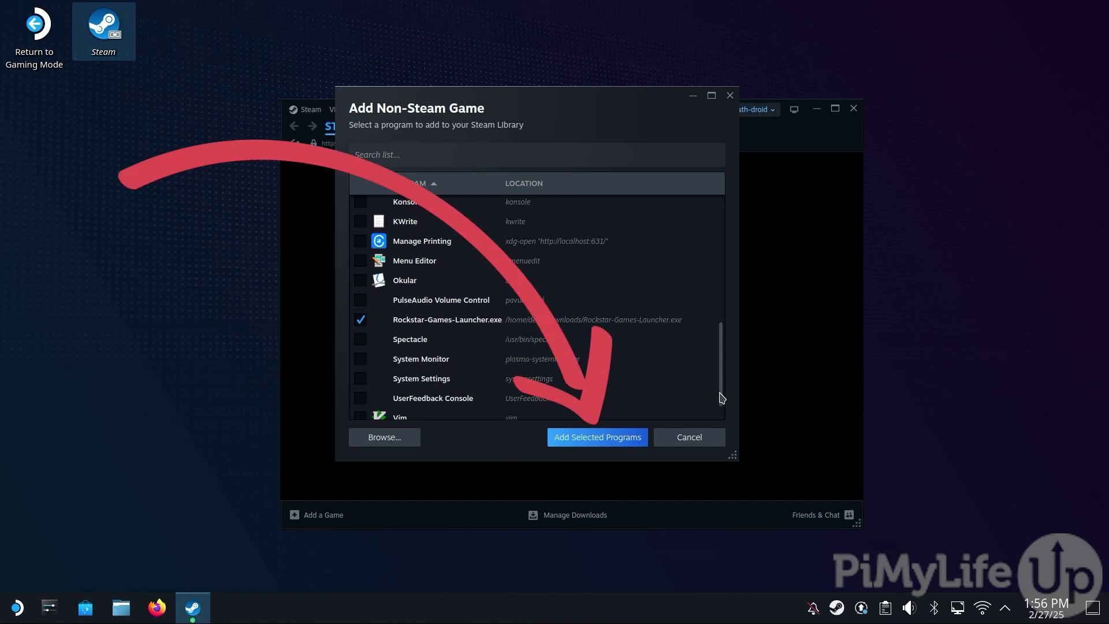
left_click(623, 442)
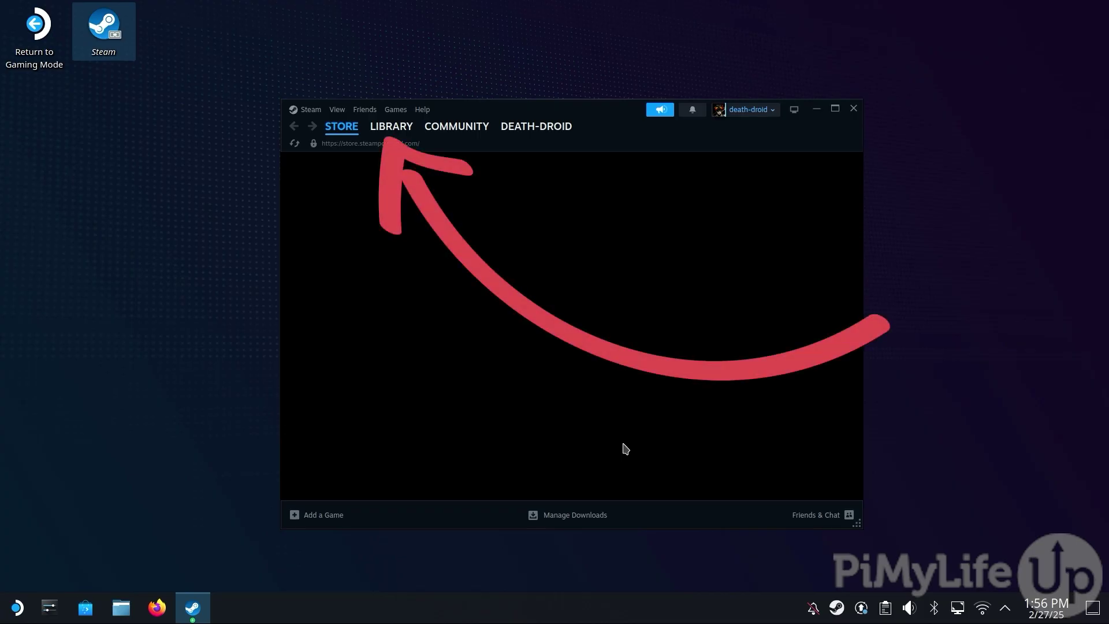
Force Rockstar-Games-Launcher.exe to use Proton Experimental in its Compatibility properties.
left_click(391, 126)
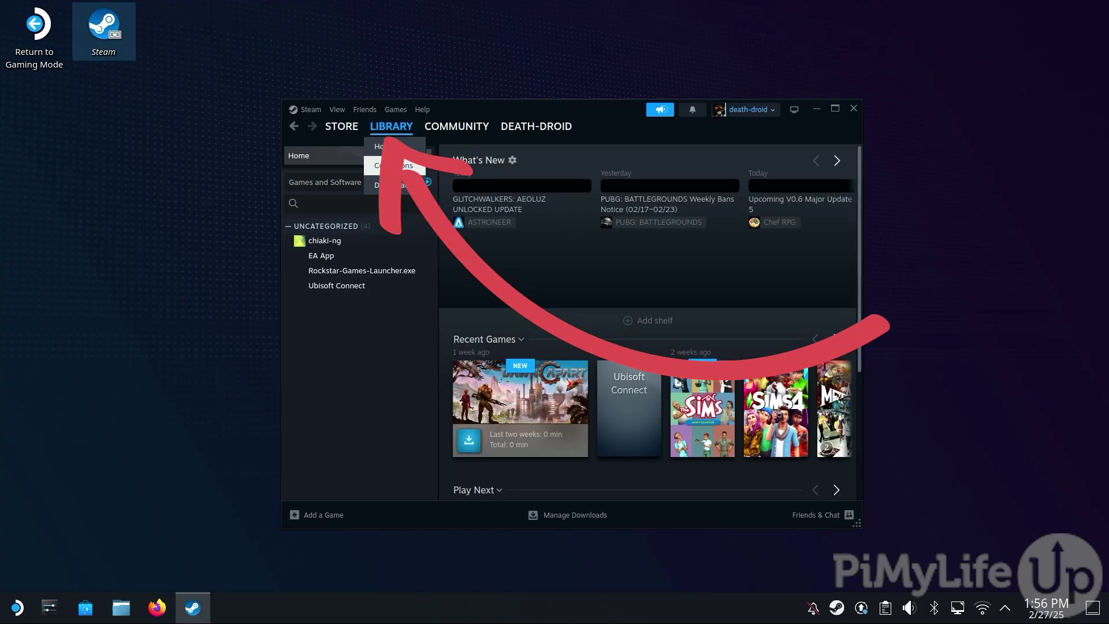
left_click(421, 276)
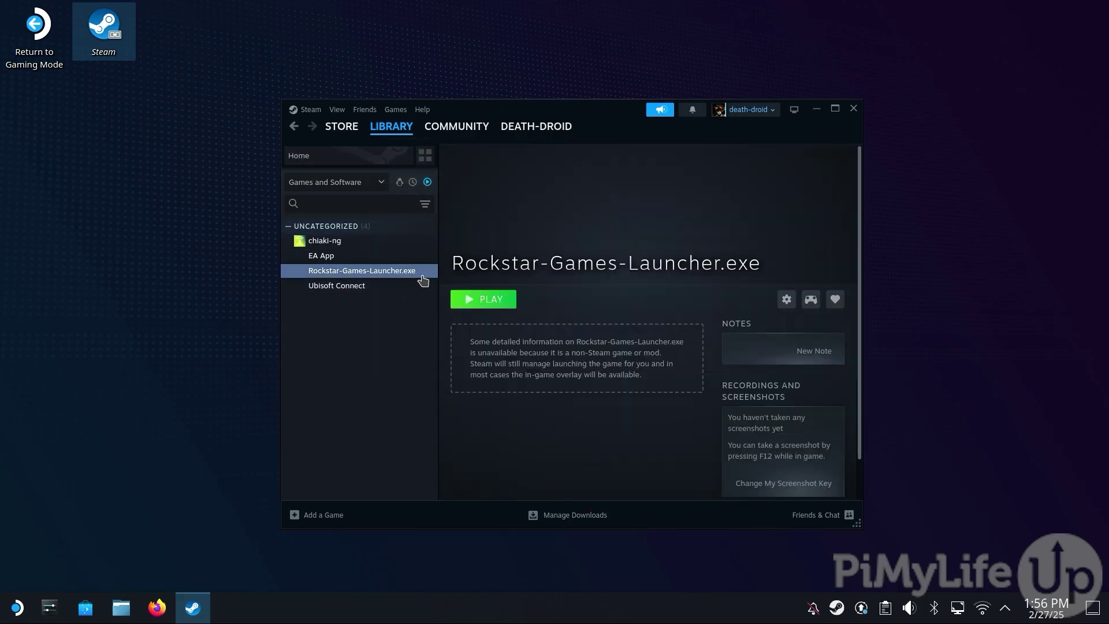
left_click(786, 300)
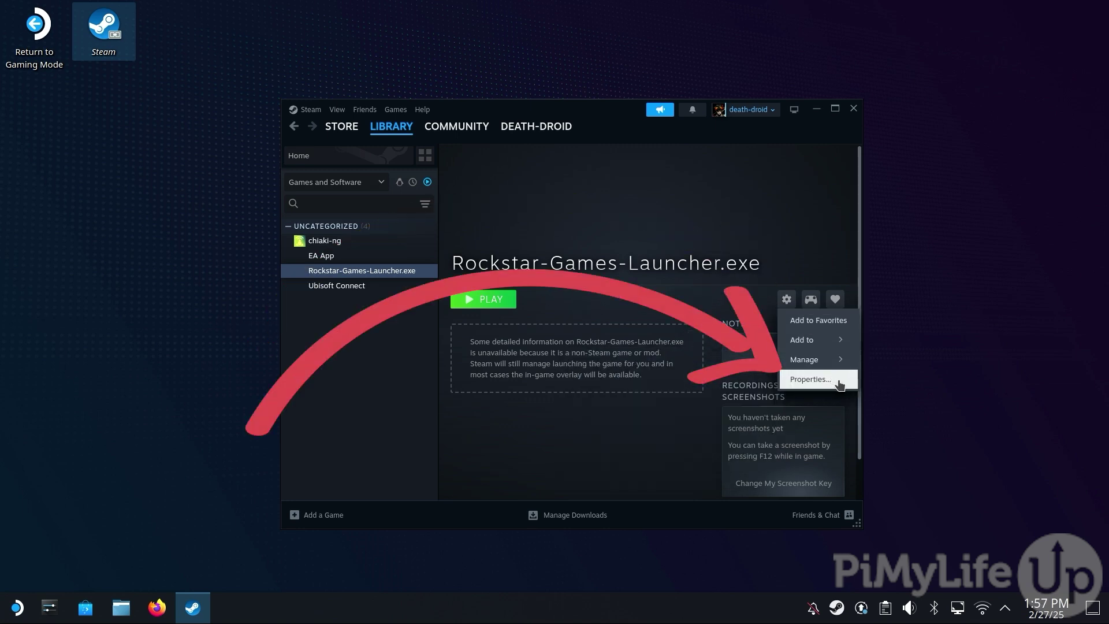
left_click(811, 379)
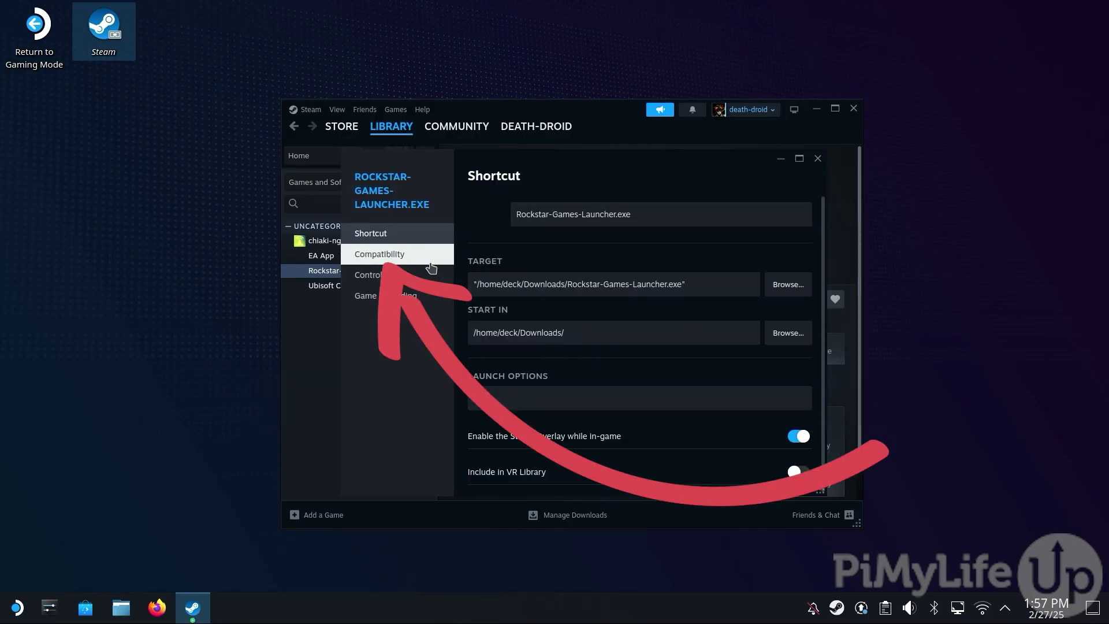
left_click(430, 267)
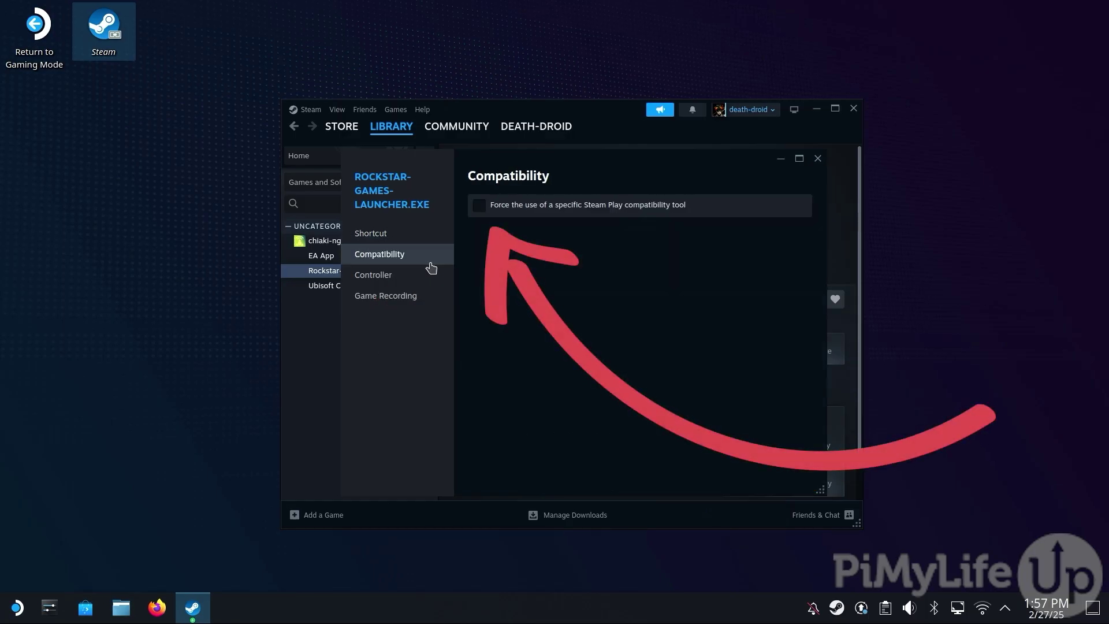
left_click(480, 209)
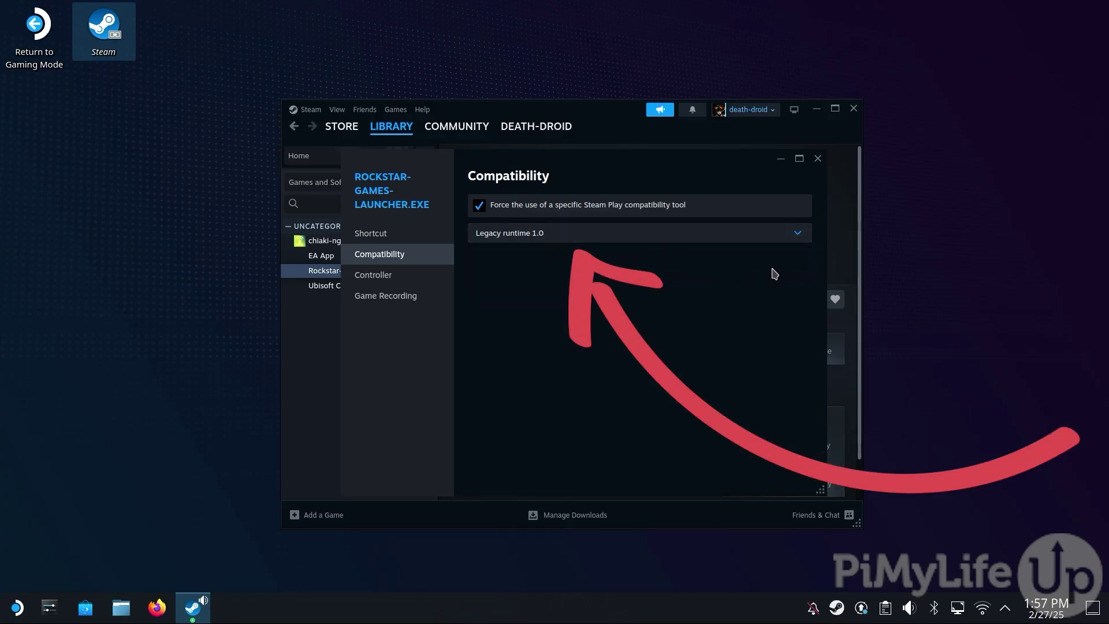
left_click(797, 234)
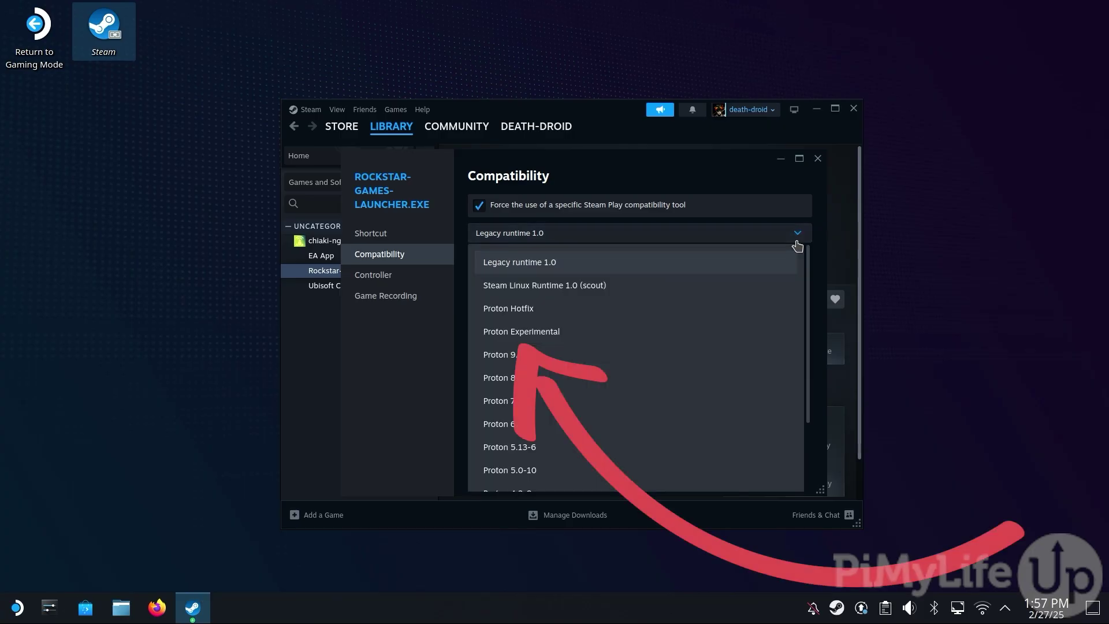
left_click(705, 335)
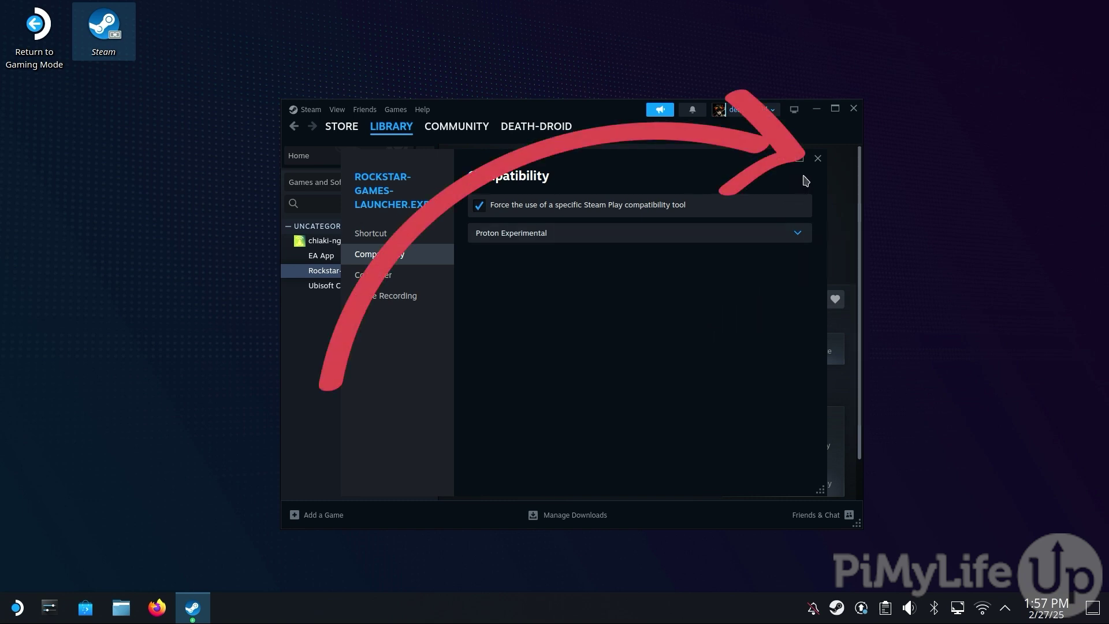
left_click(817, 158)
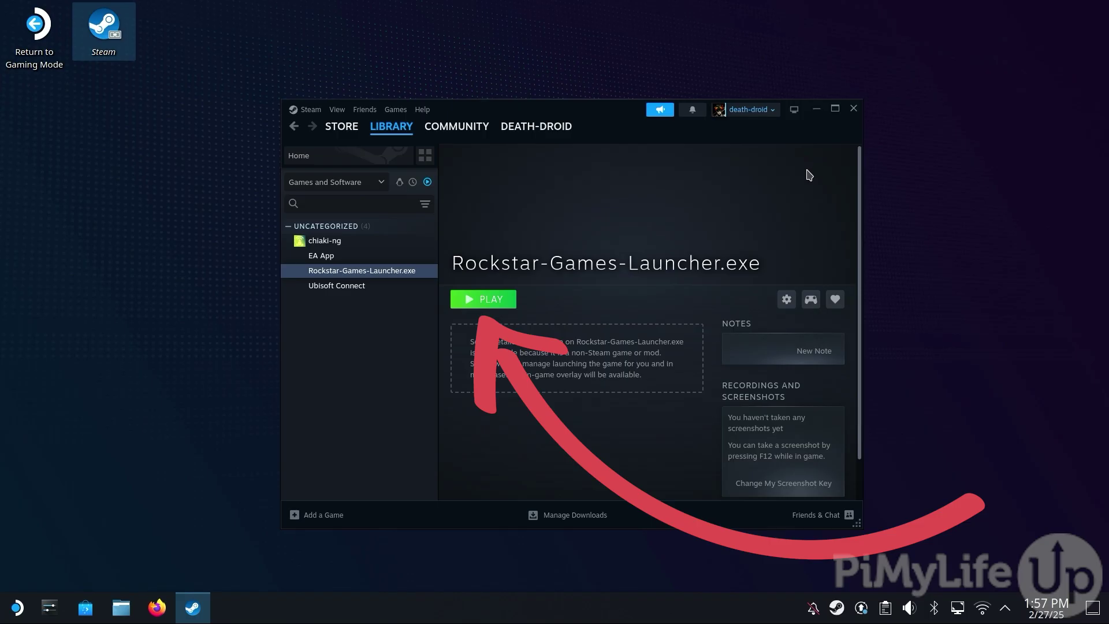
Run the installer via PLAY, keep English, and continue past the Welcome page.
left_click(500, 301)
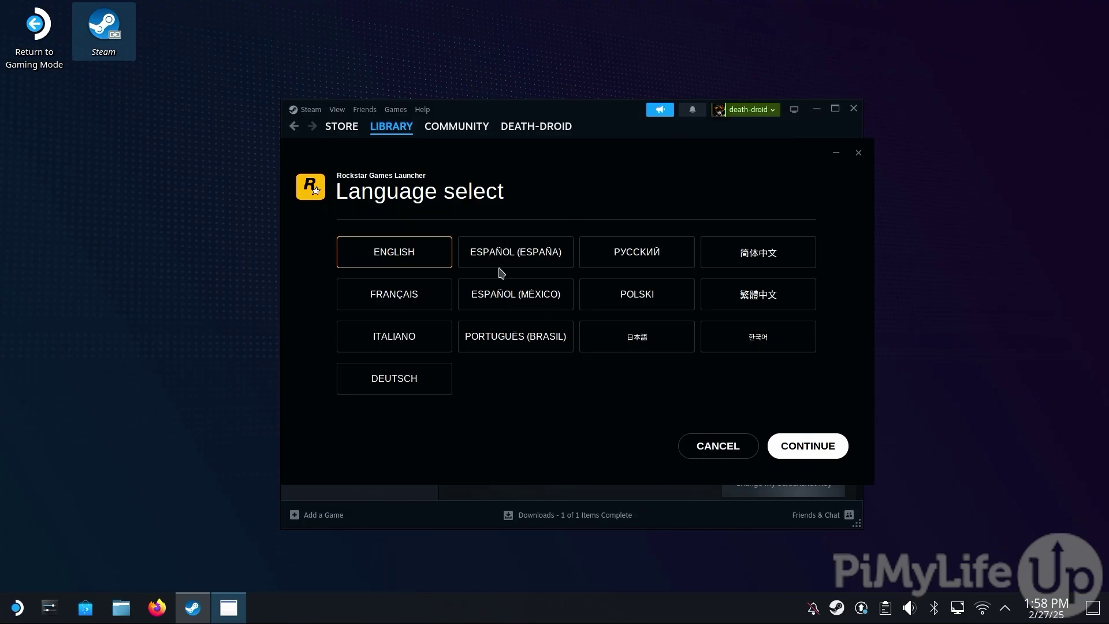
left_click(819, 446)
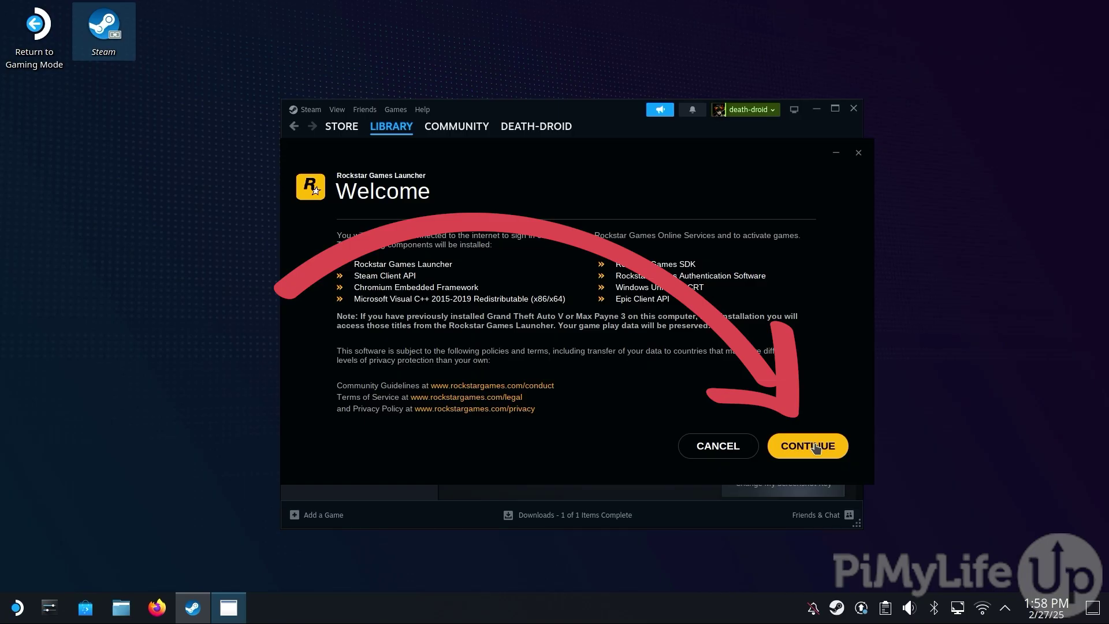
left_click(815, 448)
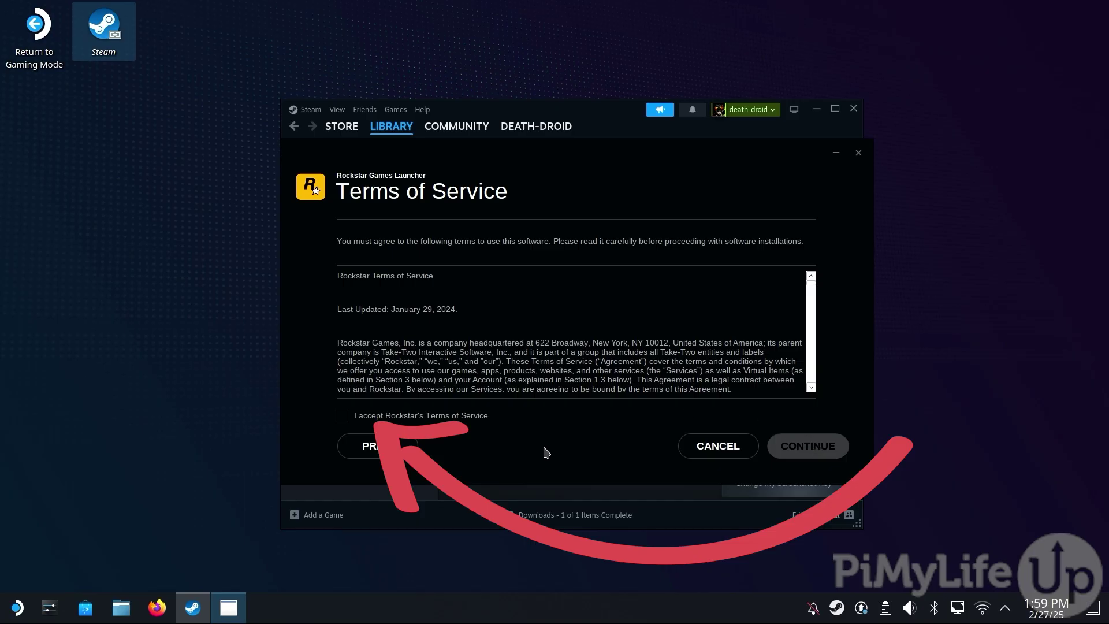
Accept the Terms, install to the default location, untick Run on close, and close the installer.
left_click(439, 418)
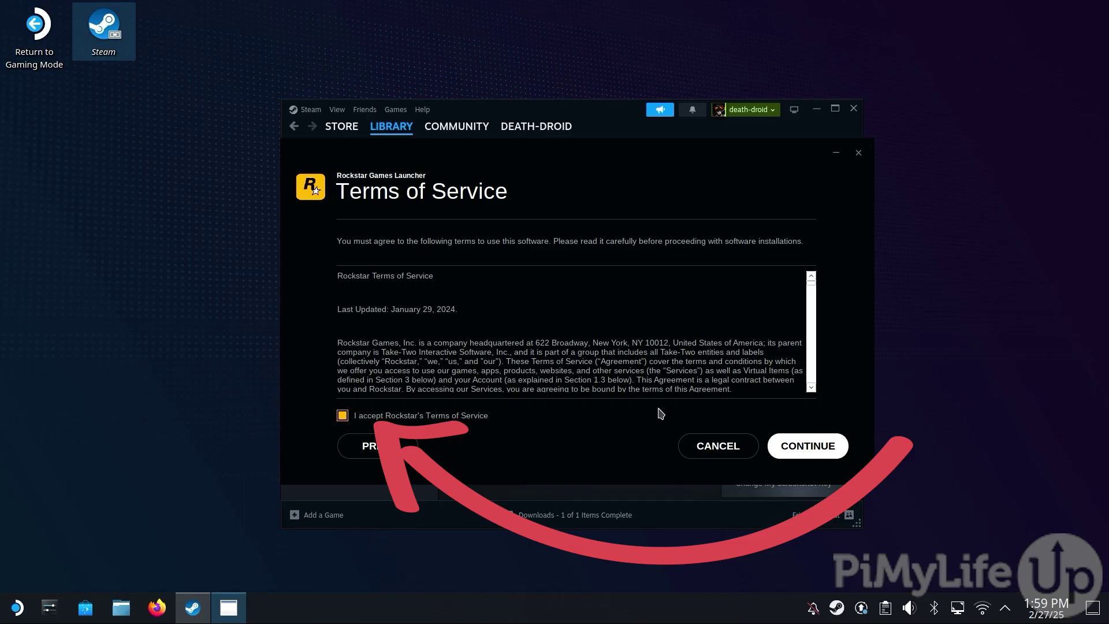
left_click(824, 451)
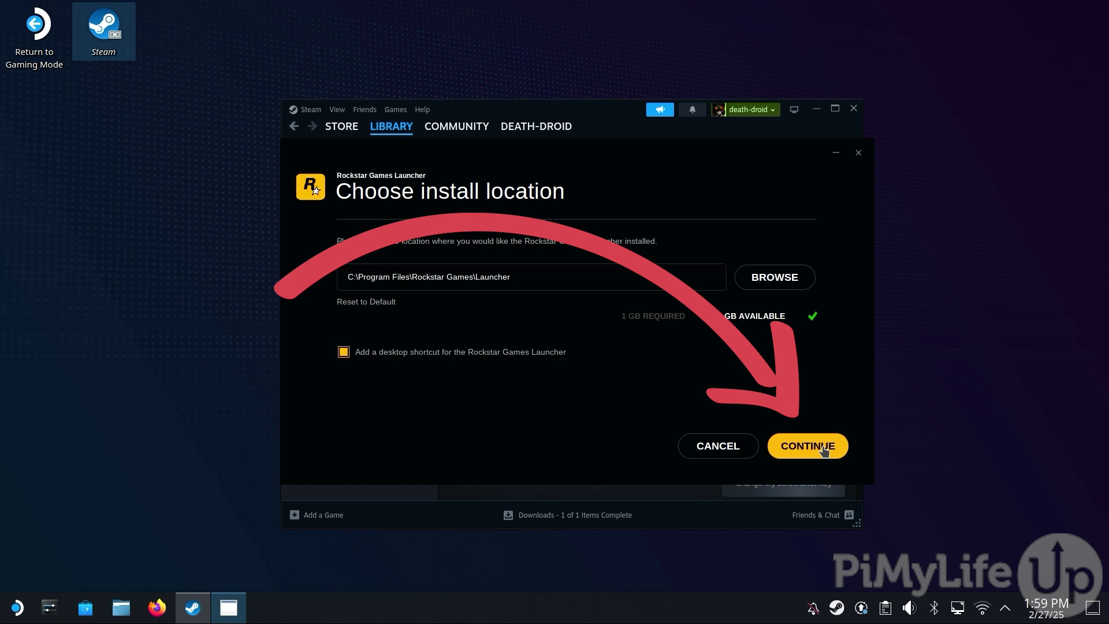
left_click(807, 445)
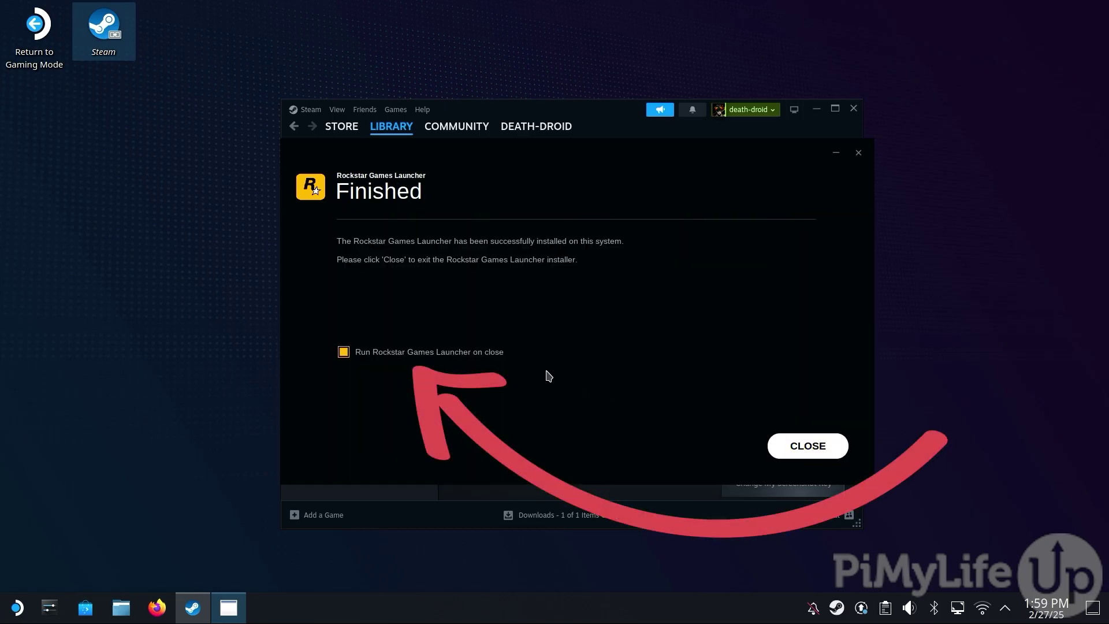
left_click(457, 354)
left_click(802, 450)
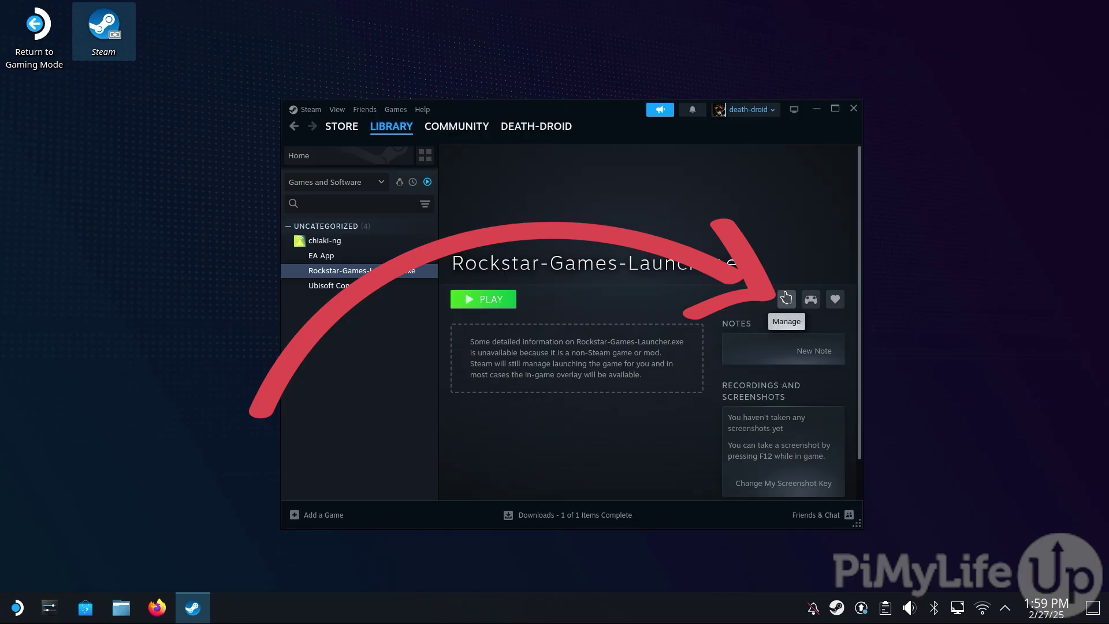
Rename the shortcut from Rockstar-Games-Launcher.exe to 'Rockstar Games Launcher' in its Properties.
left_click(786, 298)
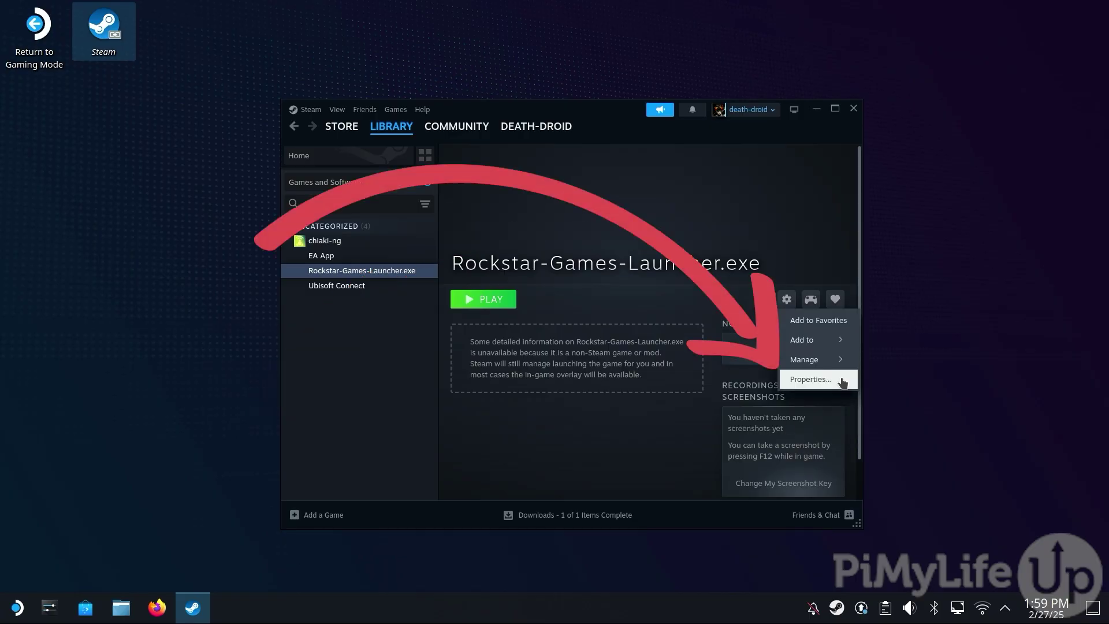
left_click(842, 382)
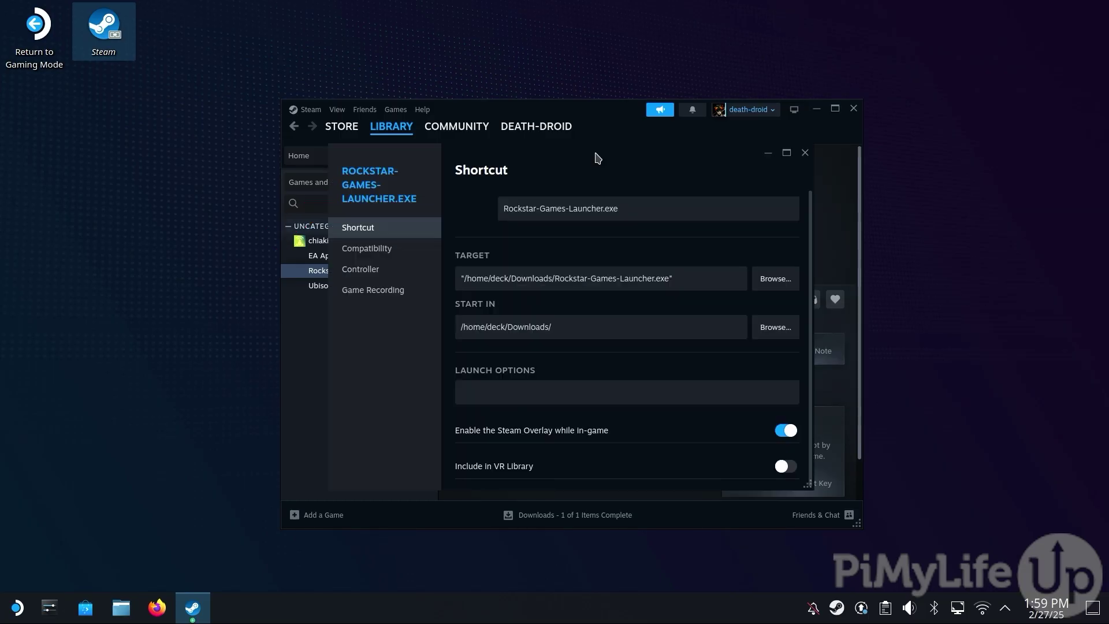
triple_click(632, 210)
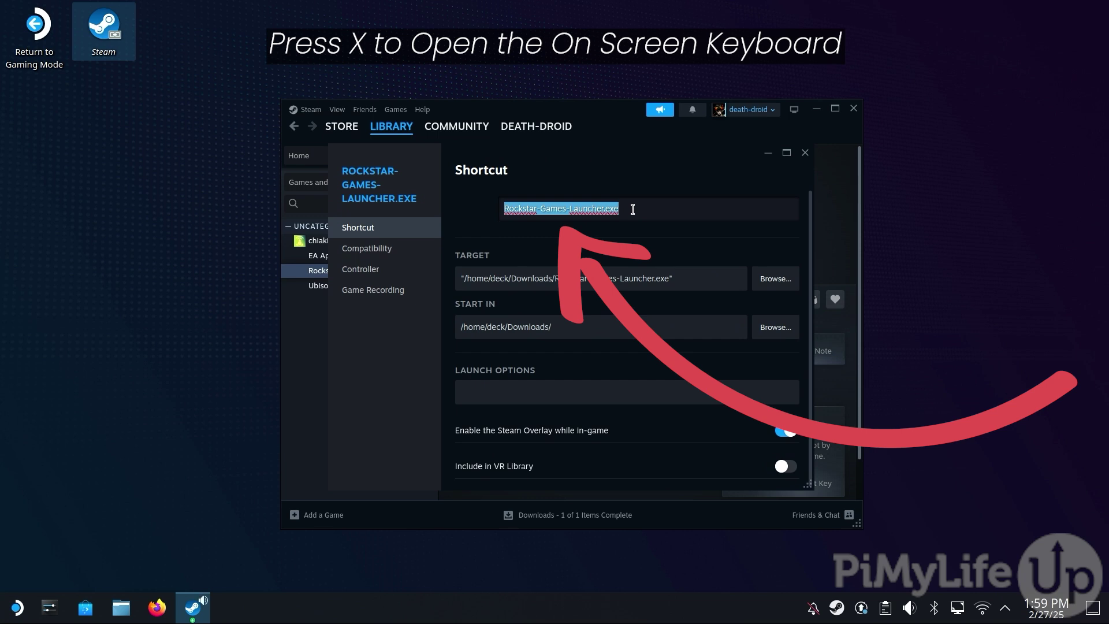
type("R")
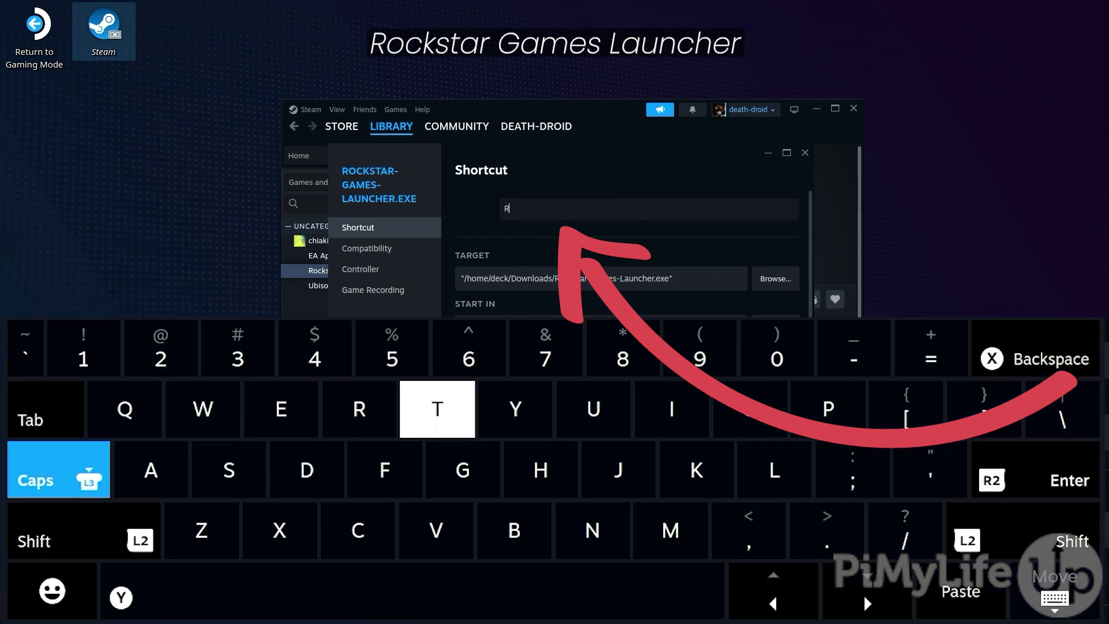
type("ocksta")
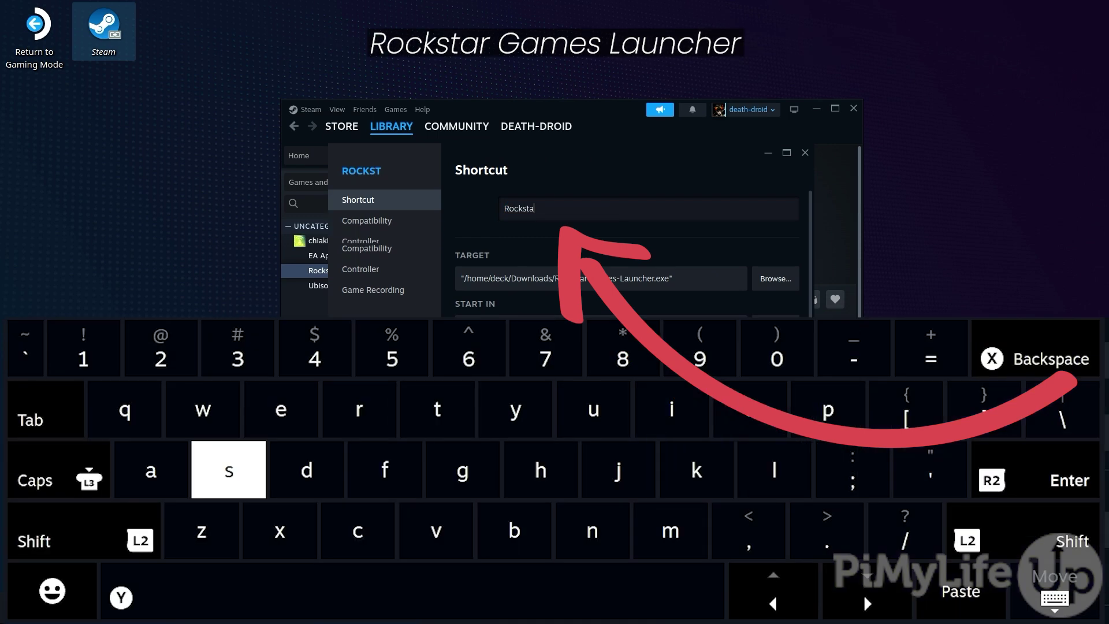
type("r Gam")
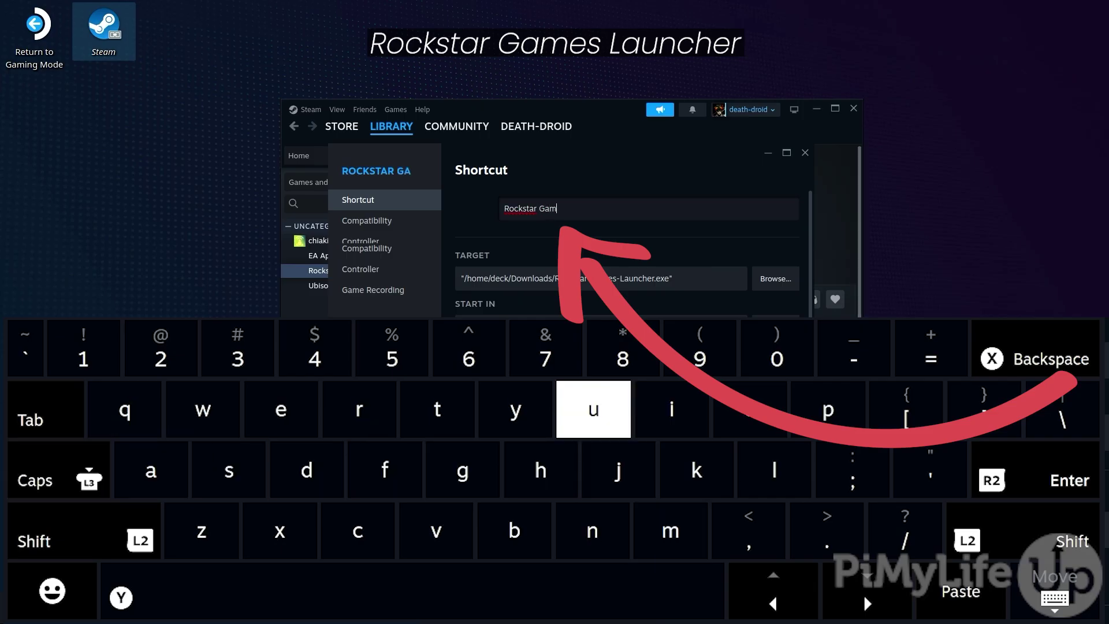
type("es Laun")
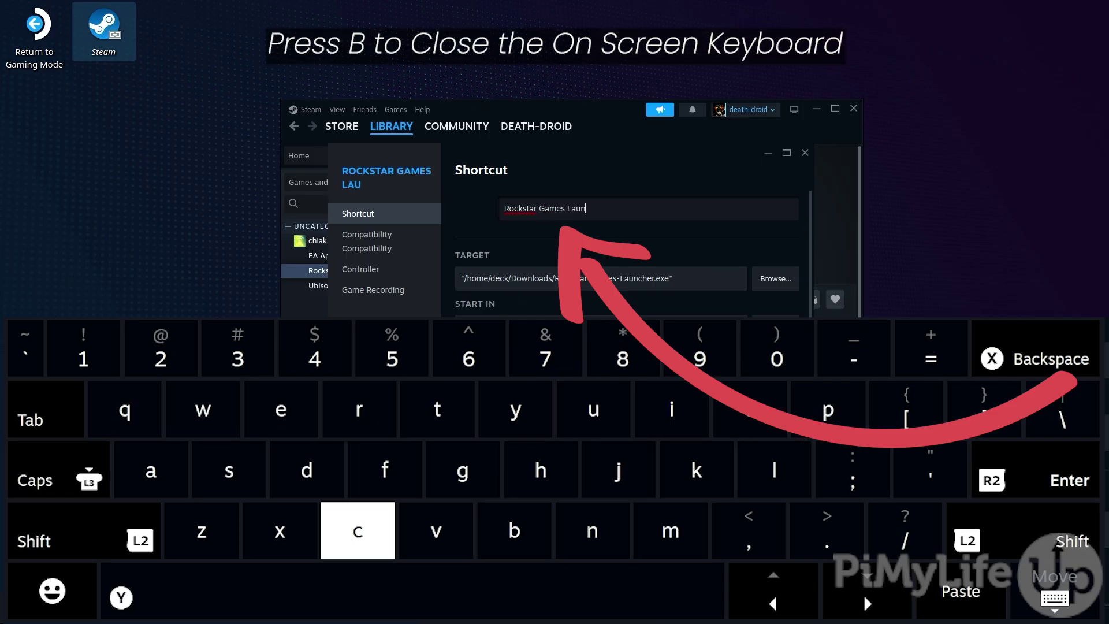
type("cher")
key("Escape")
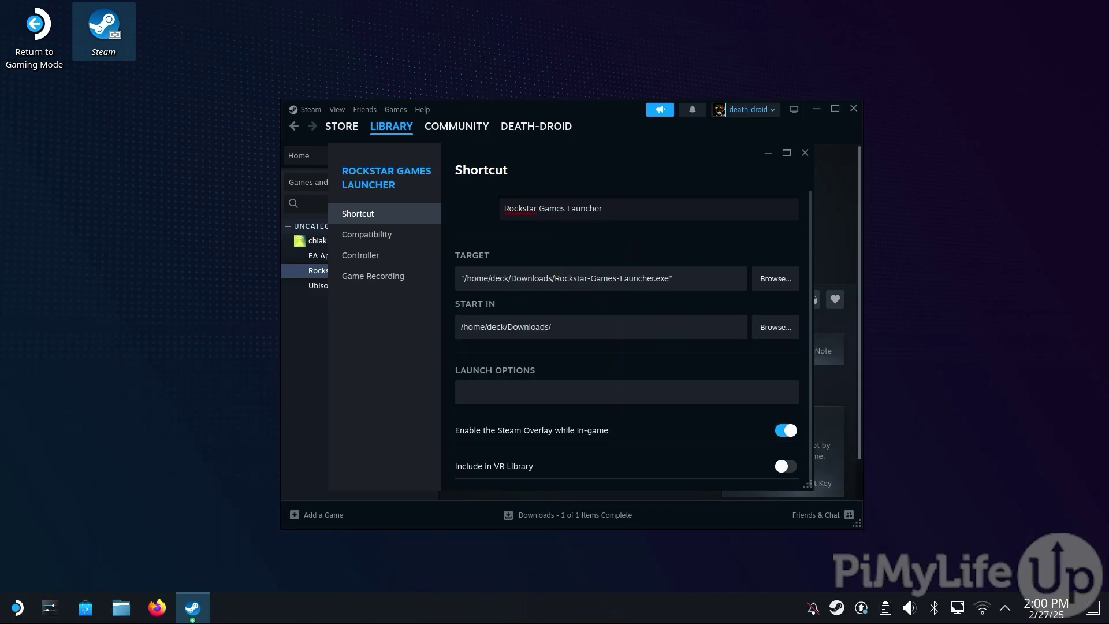
Browse for a new shortcut target from home into .local/share/Steam/steamapps/compatdata.
left_click(790, 276)
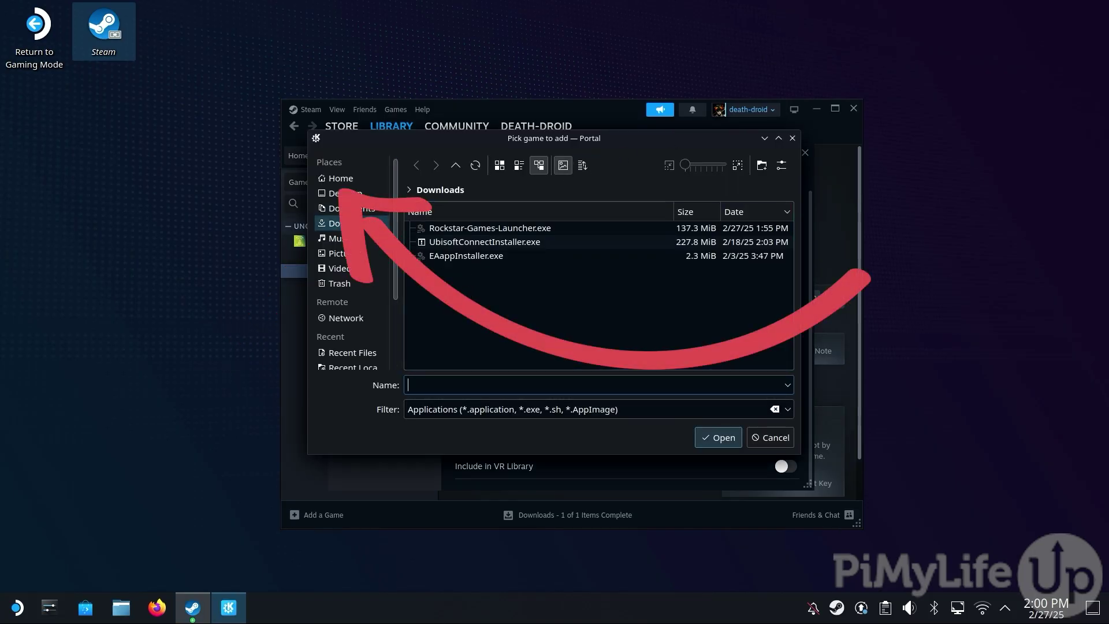
left_click(368, 181)
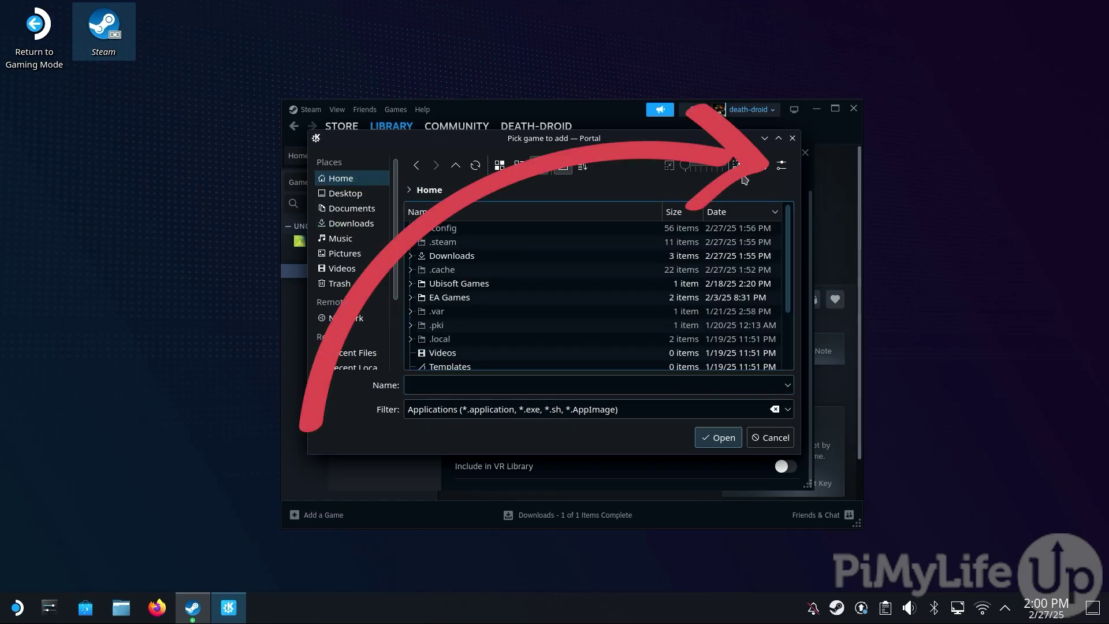
left_click(783, 168)
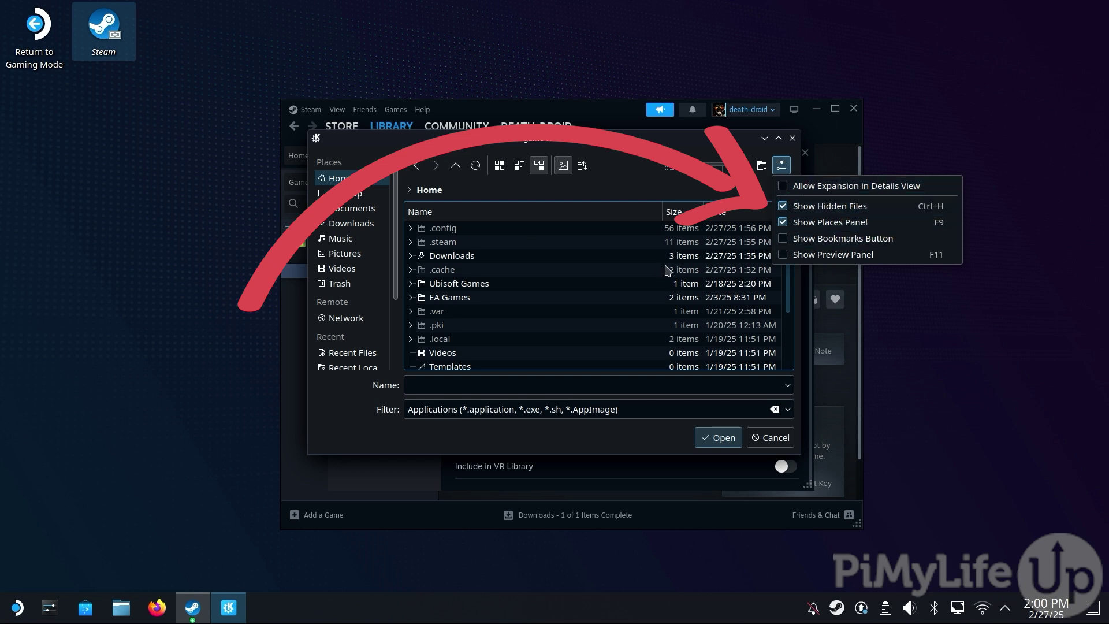
left_click(486, 347)
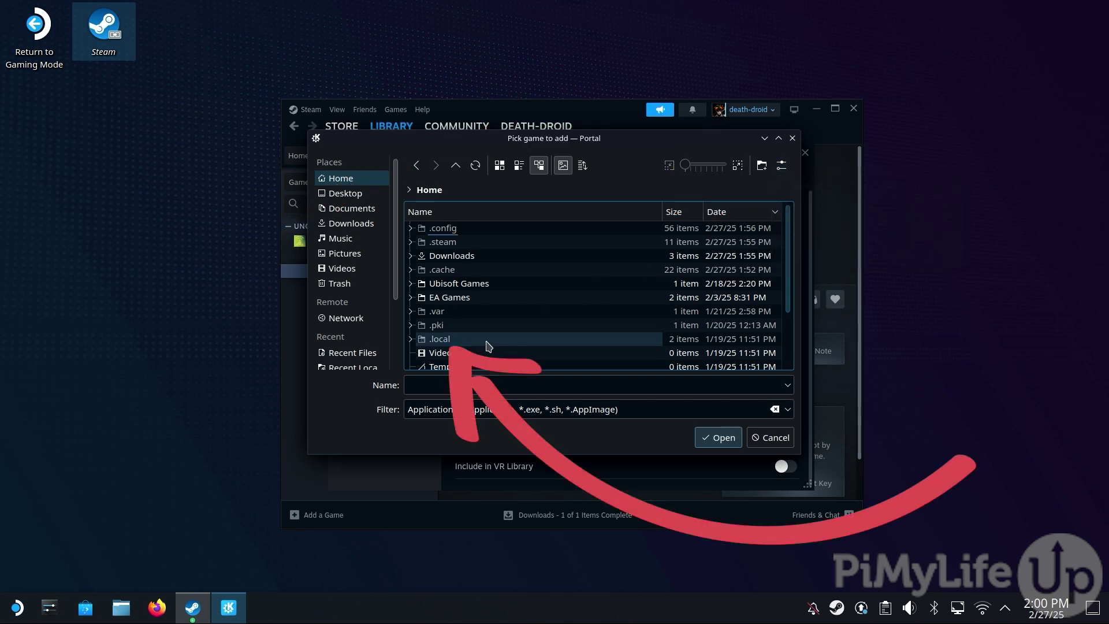
double_click(492, 340)
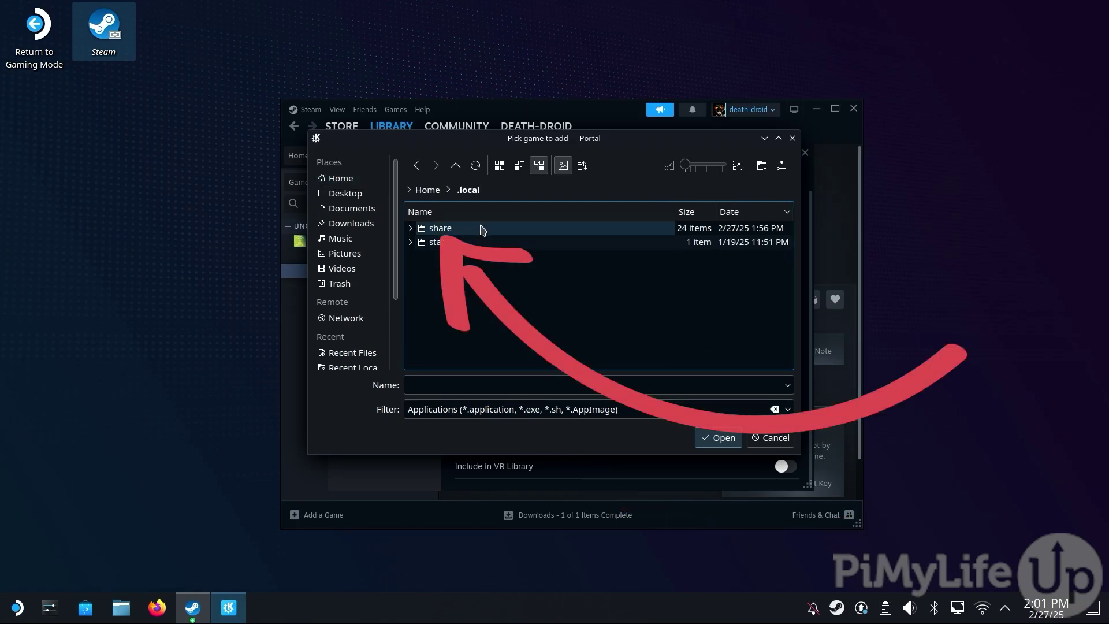
double_click(483, 230)
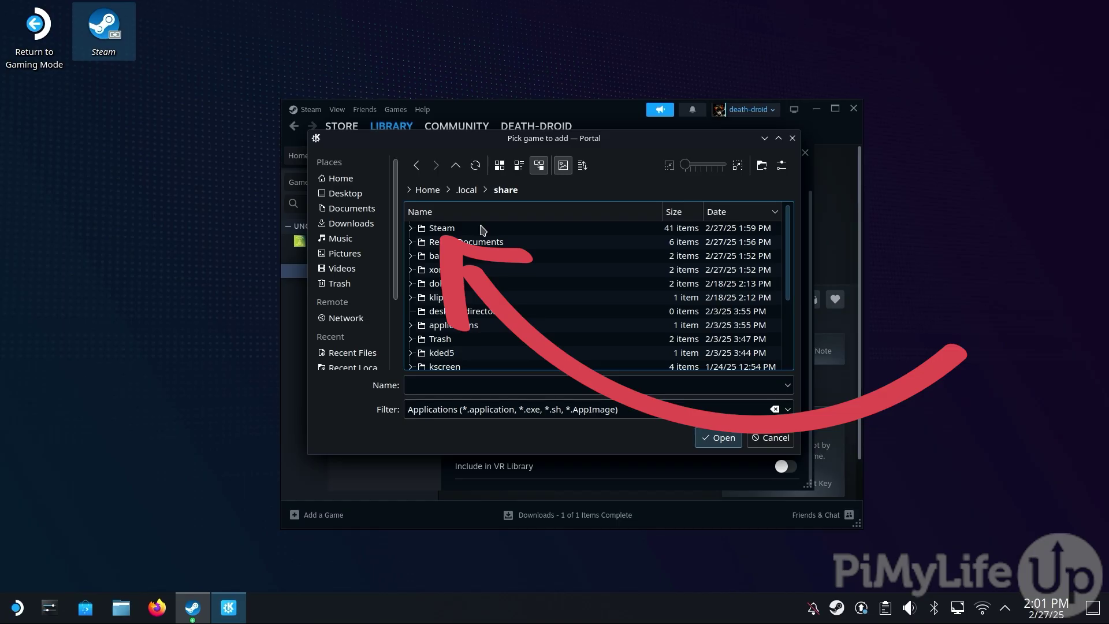
double_click(482, 230)
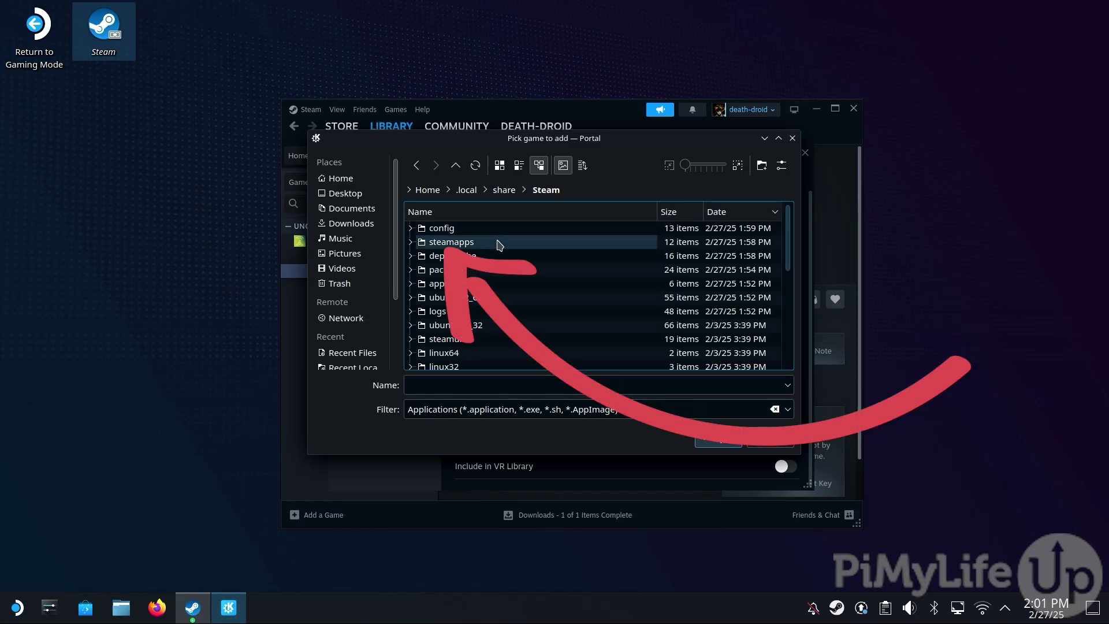
double_click(498, 243)
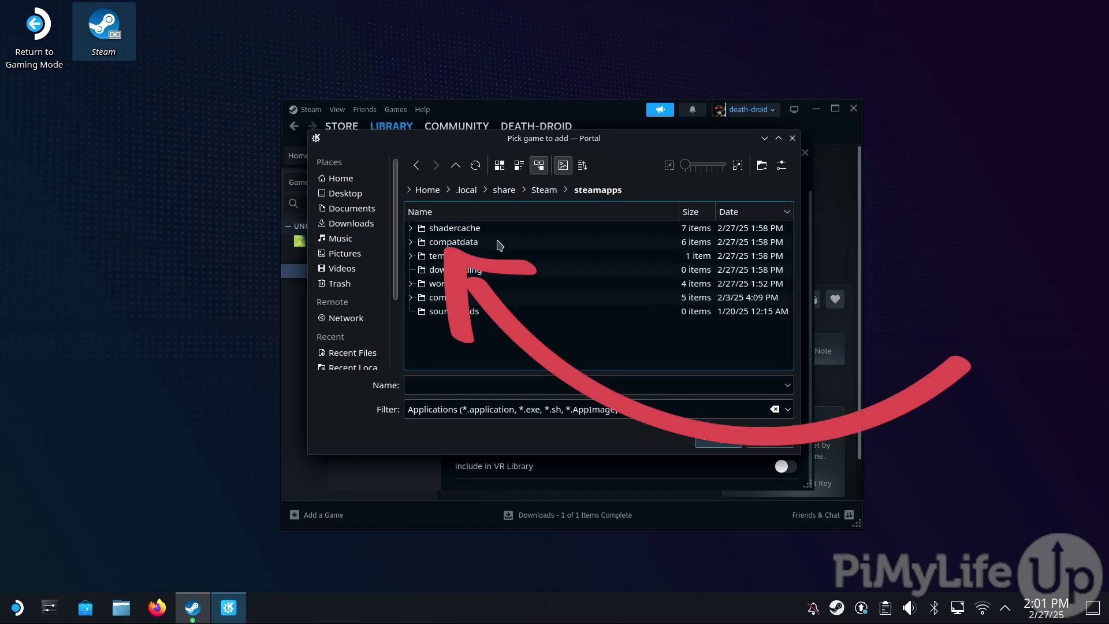
double_click(453, 242)
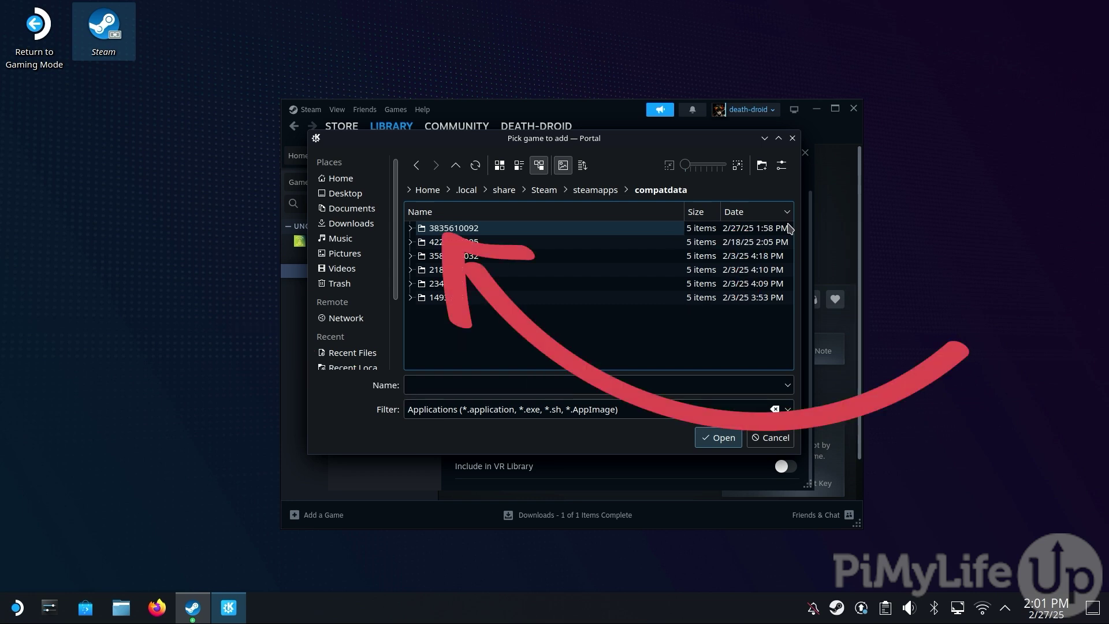
double_click(616, 233)
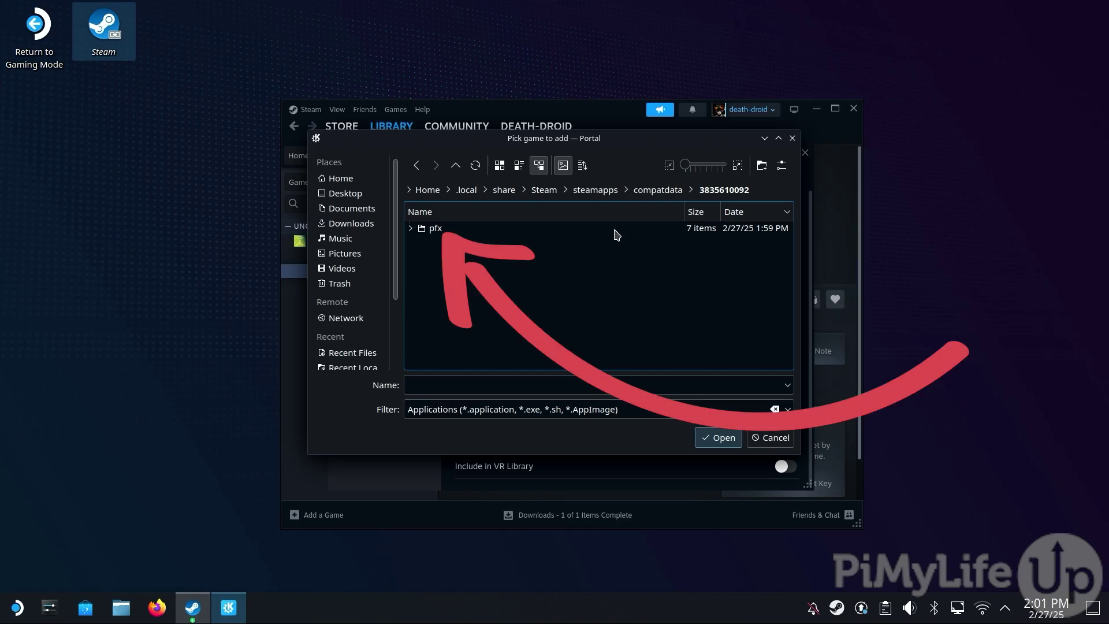
double_click(617, 234)
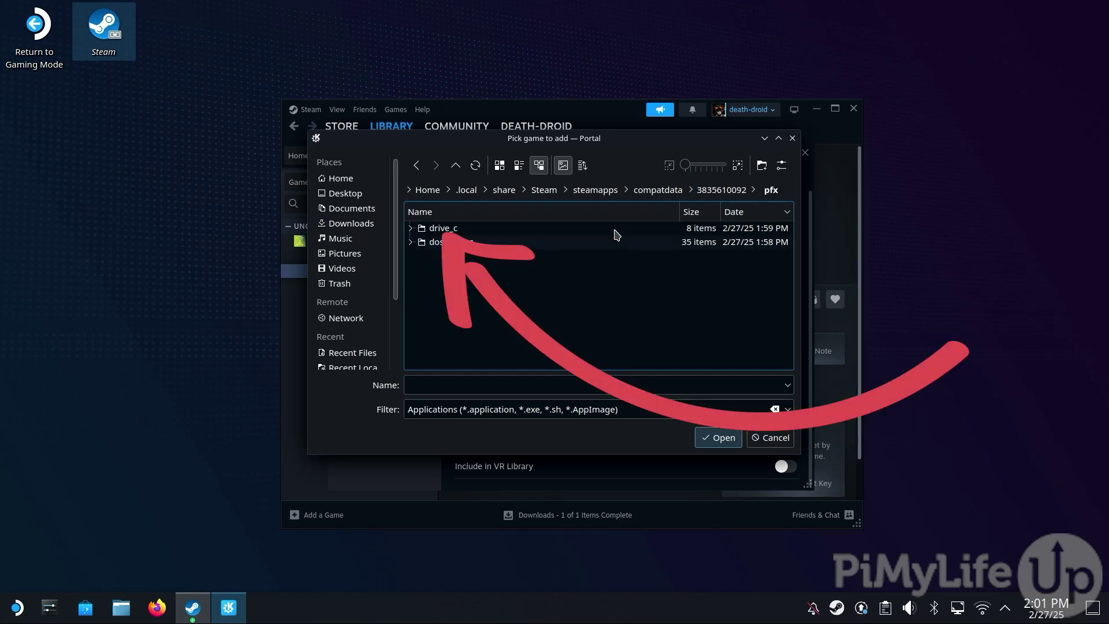
double_click(616, 233)
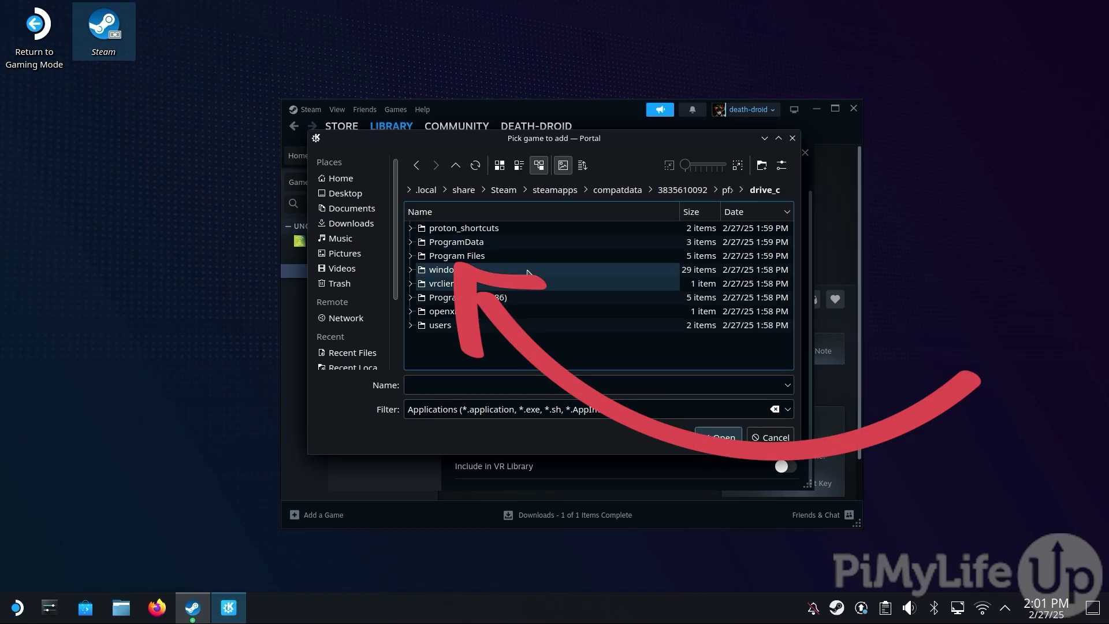
double_click(508, 256)
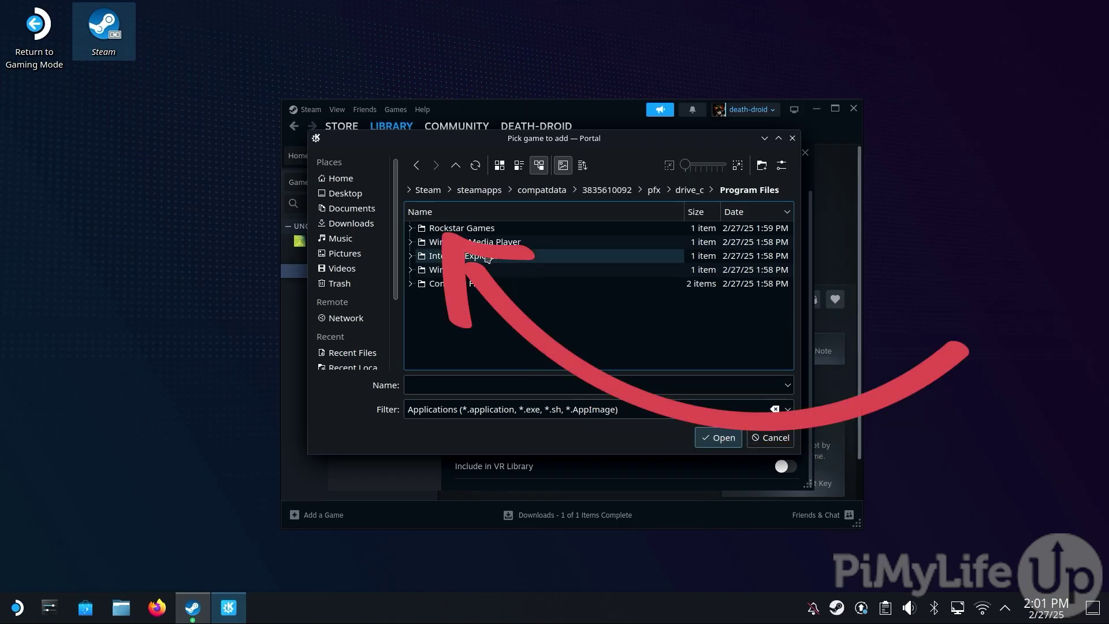
double_click(516, 234)
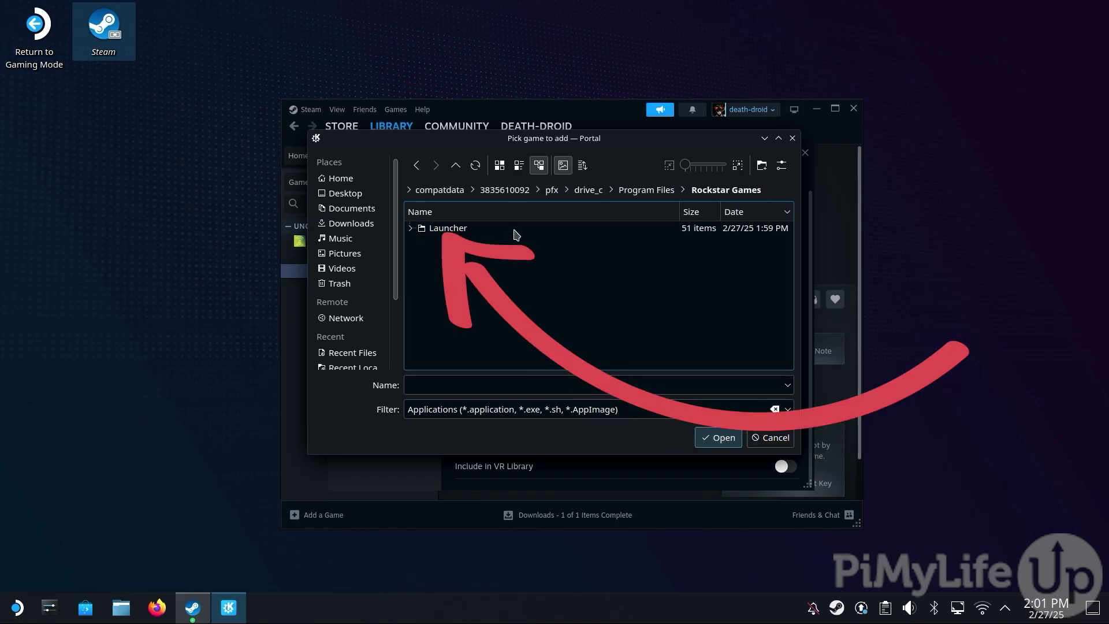
double_click(516, 231)
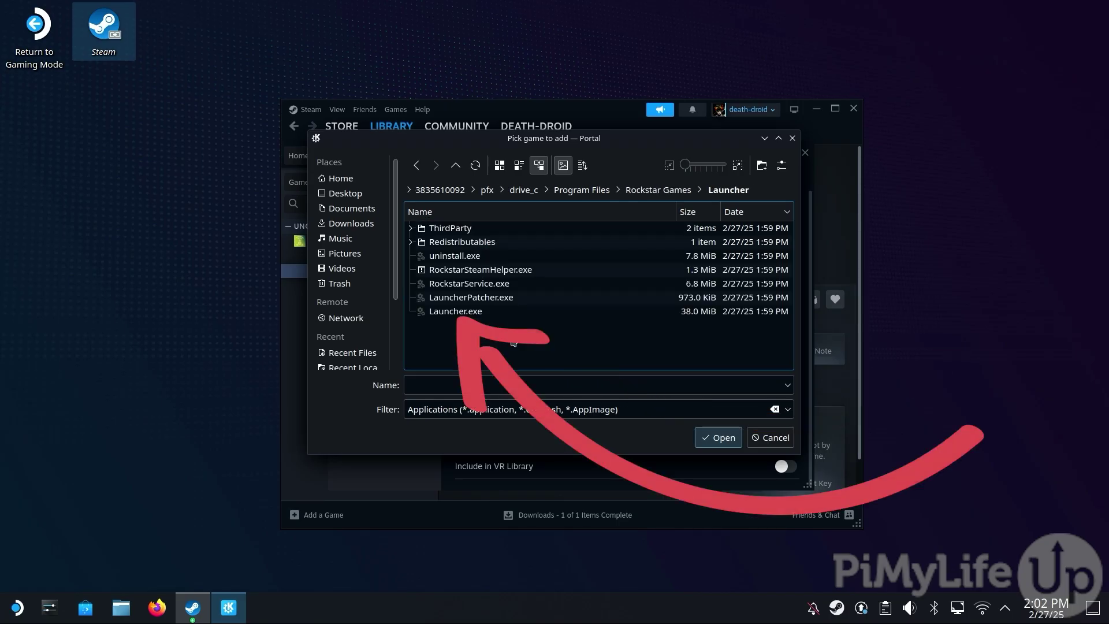
left_click(505, 315)
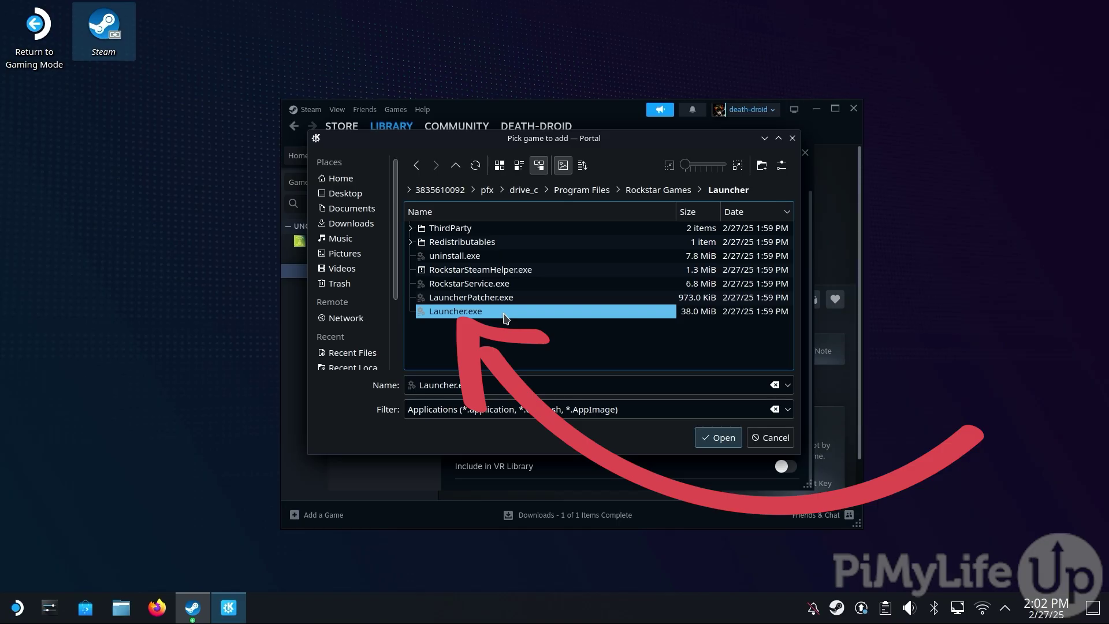
double_click(506, 315)
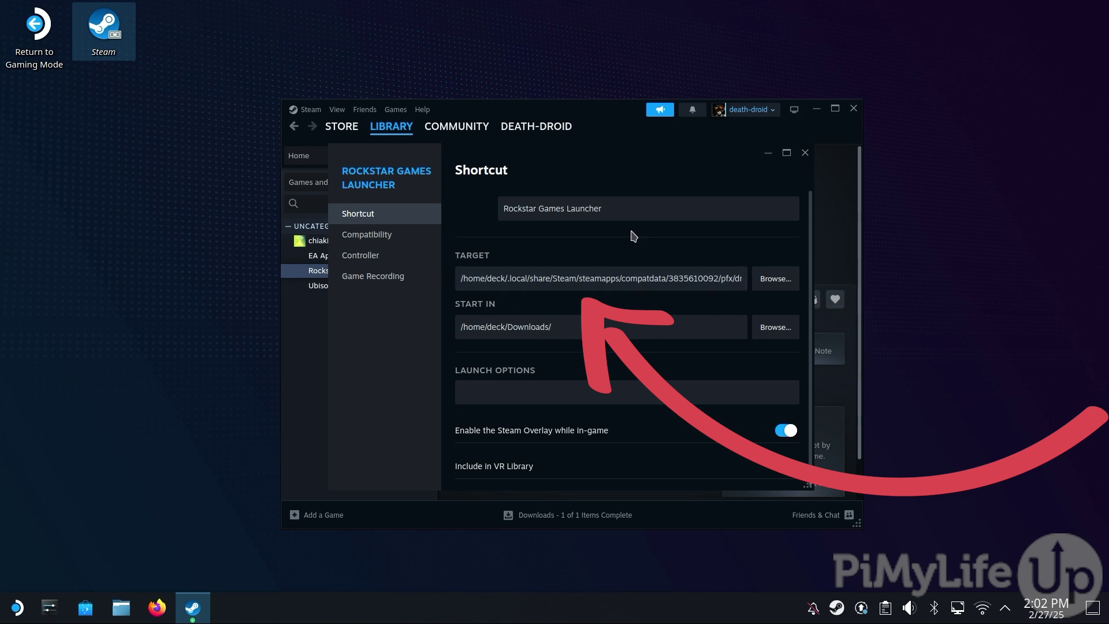
Copy the Target path and paste it into the Start In field.
triple_click(614, 278)
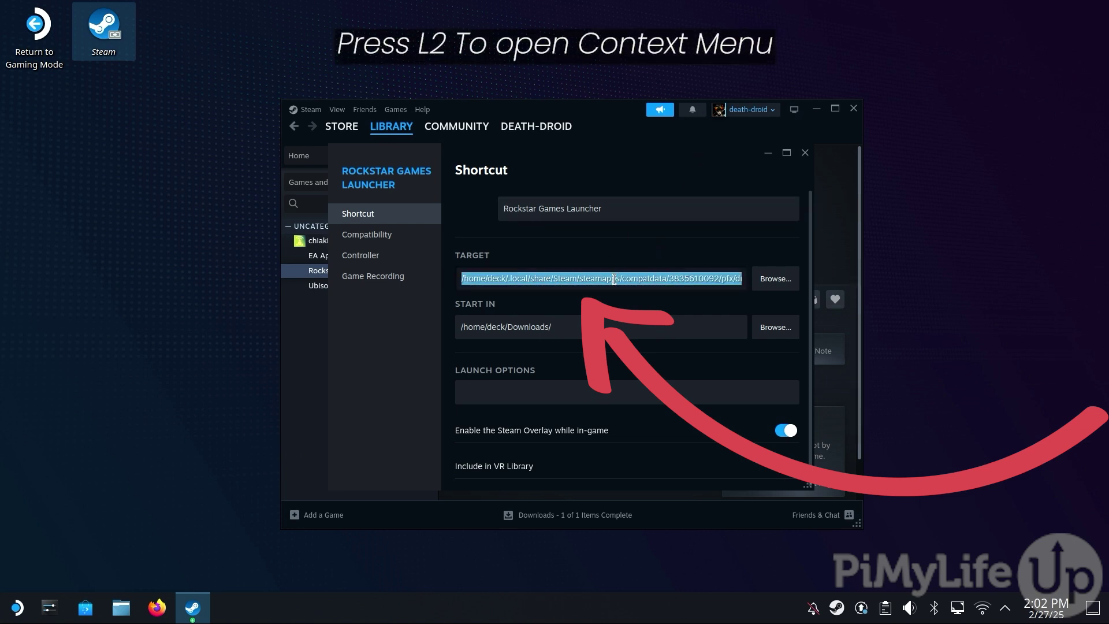
right_click(614, 280)
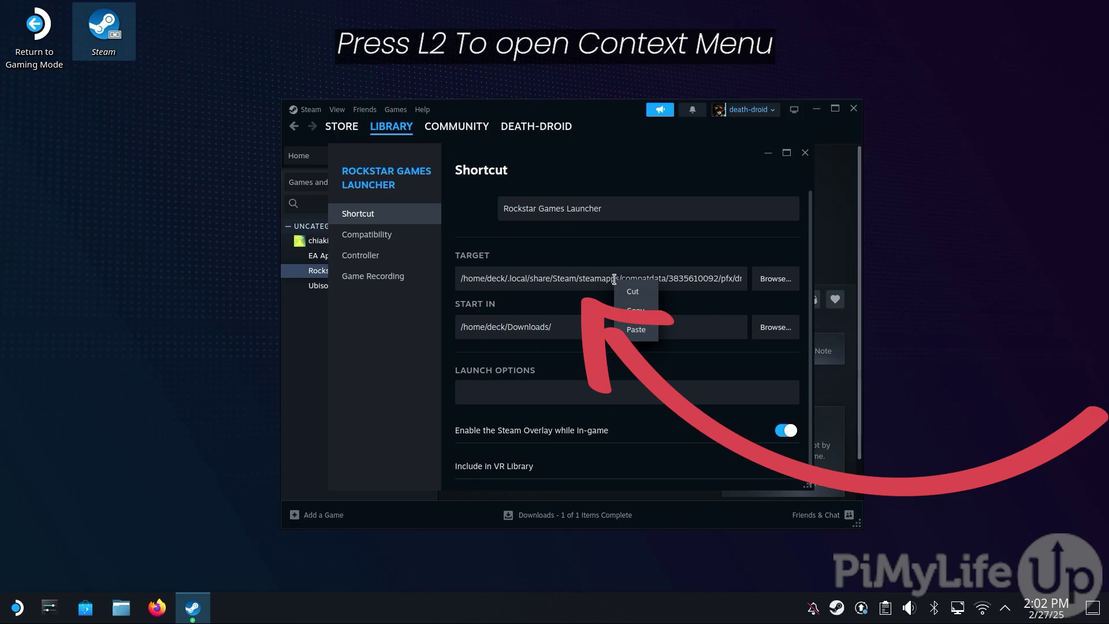
left_click(650, 313)
triple_click(633, 324)
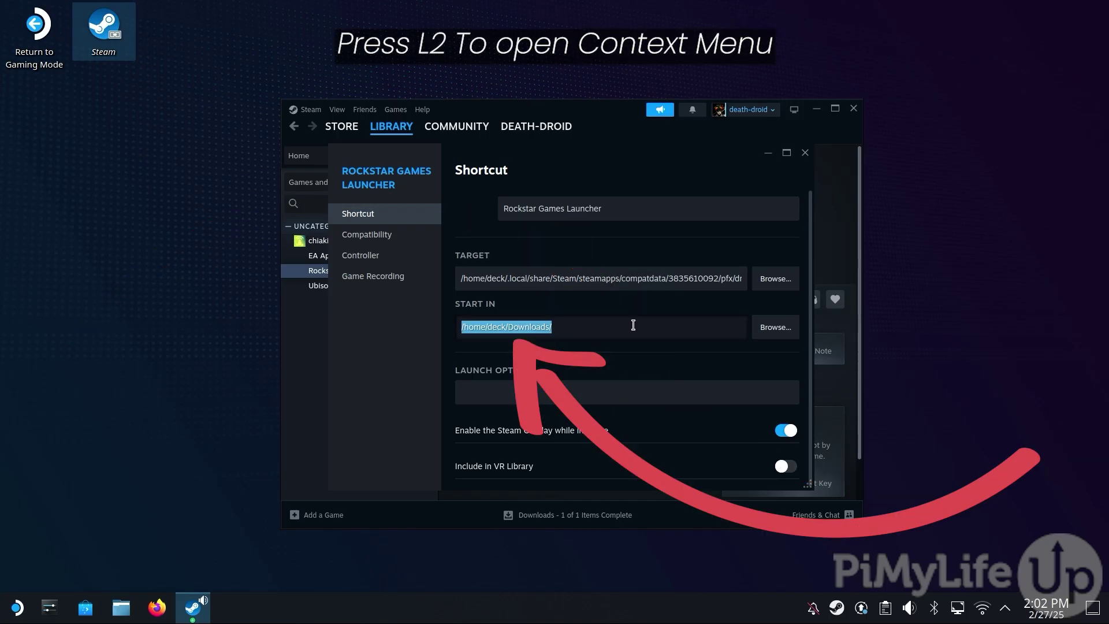
right_click(632, 325)
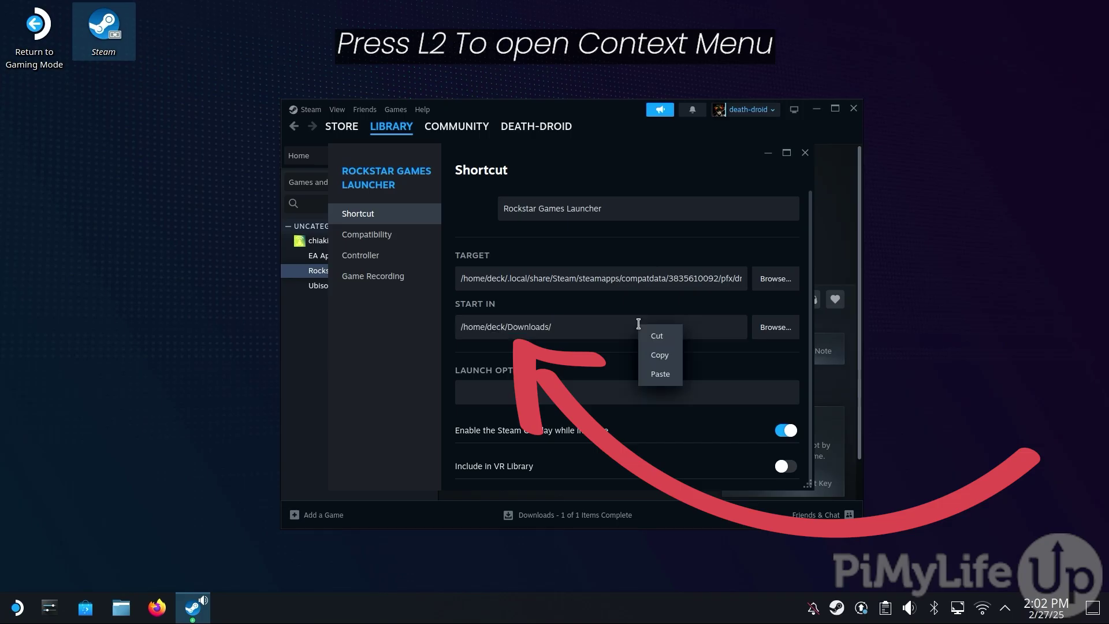
left_click(661, 375)
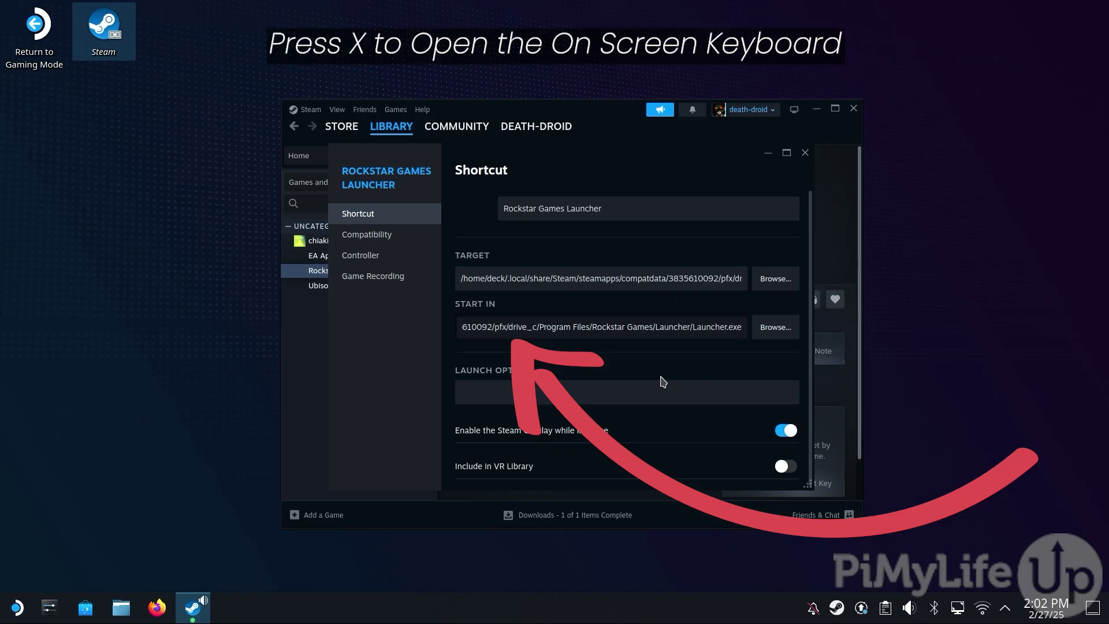
Trim Launcher.exe from Start In, wrap the paths in quotes, and close the properties.
key("x")
key("BackSpace")
key("BackSpace")
key("BackSpace")
key("BackSpace")
key("BackSpace")
key("BackSpace")
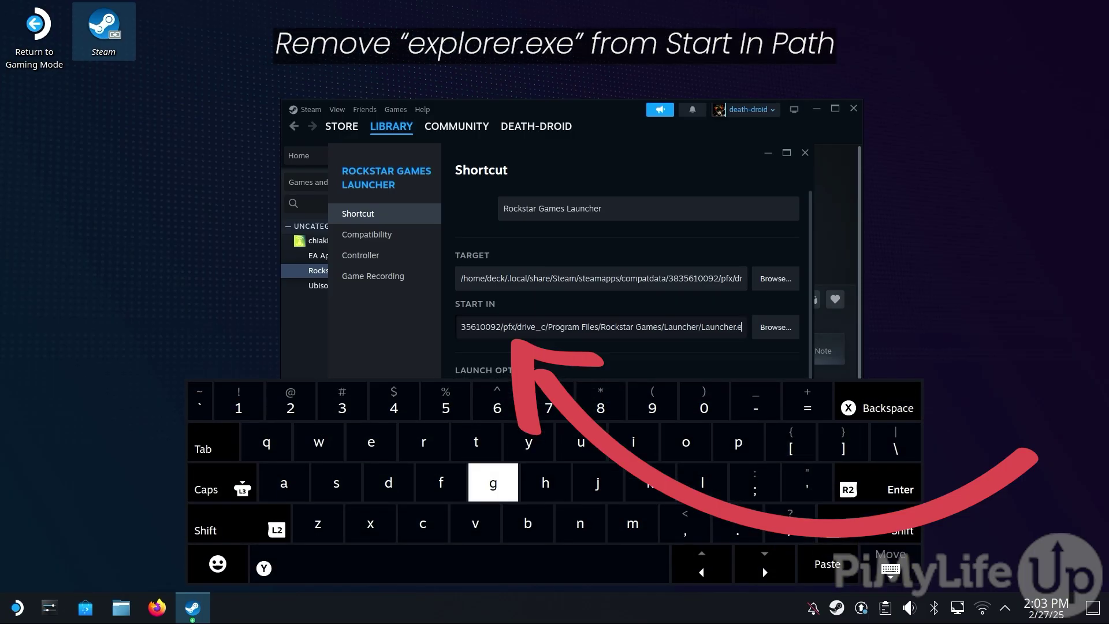
key("BackSpace")
key("BackSpace")
key("BackSpace")
key("BackSpace")
key("BackSpace")
key("BackSpace")
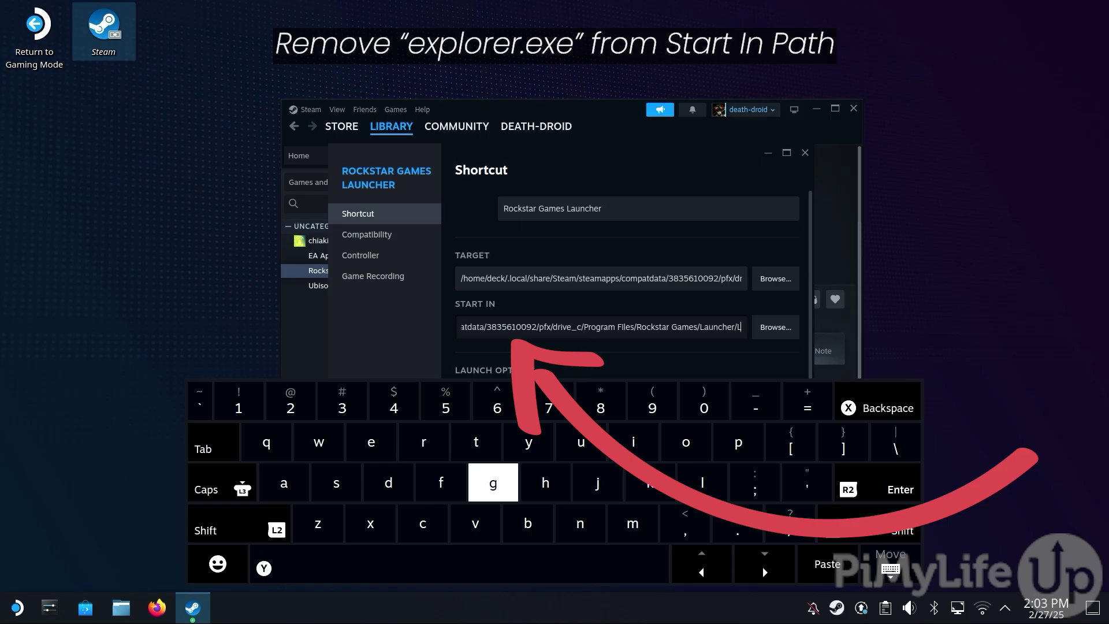
key("Escape")
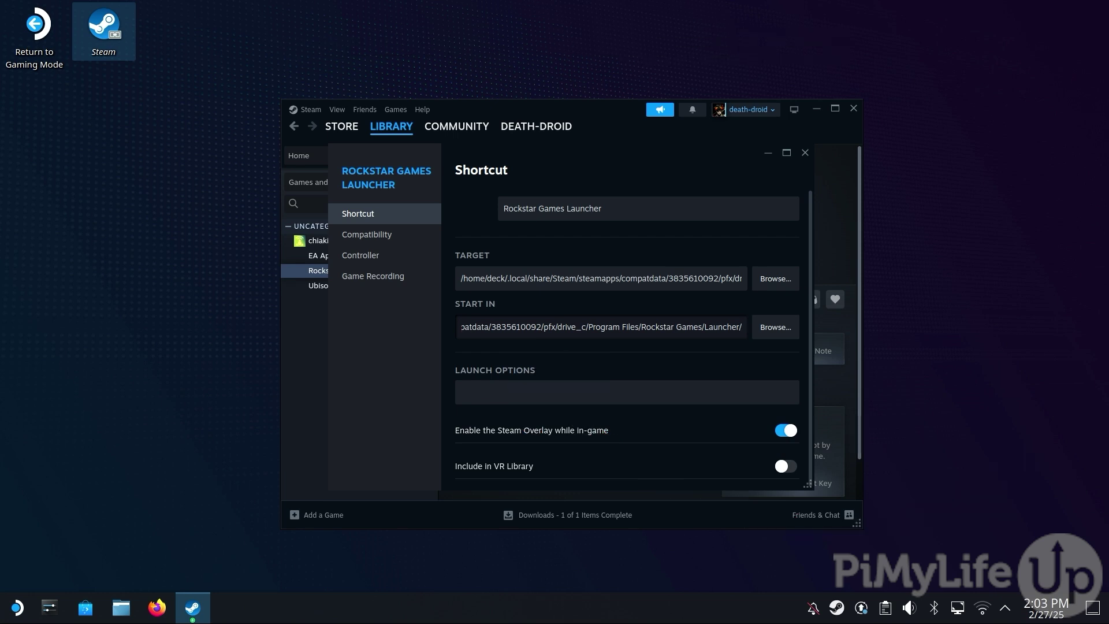
left_click(461, 327)
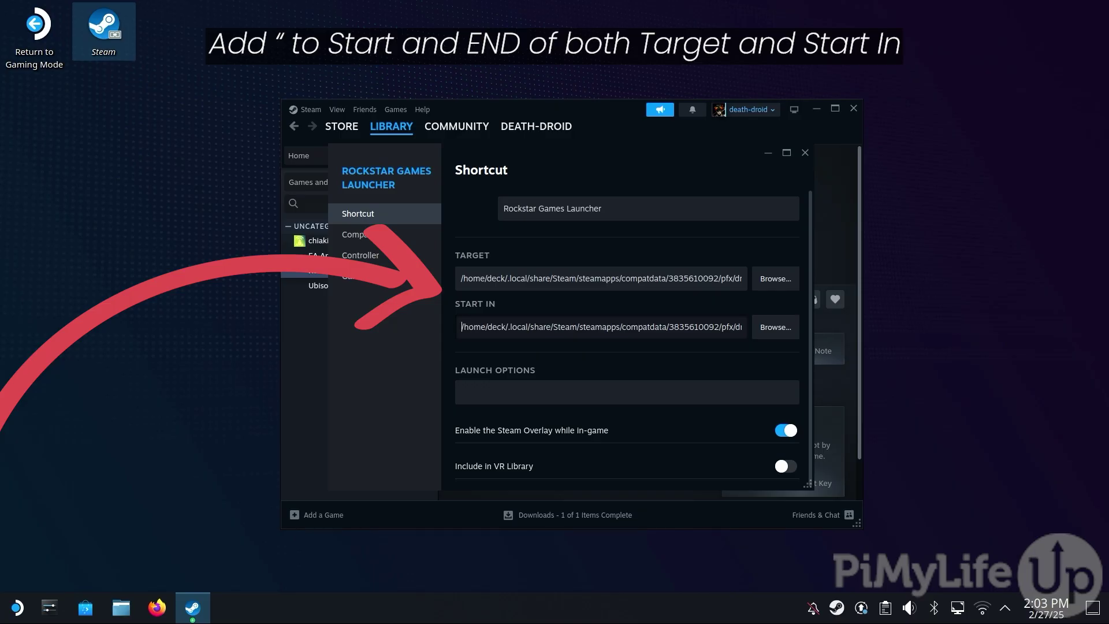
type("\"")
type("\"")
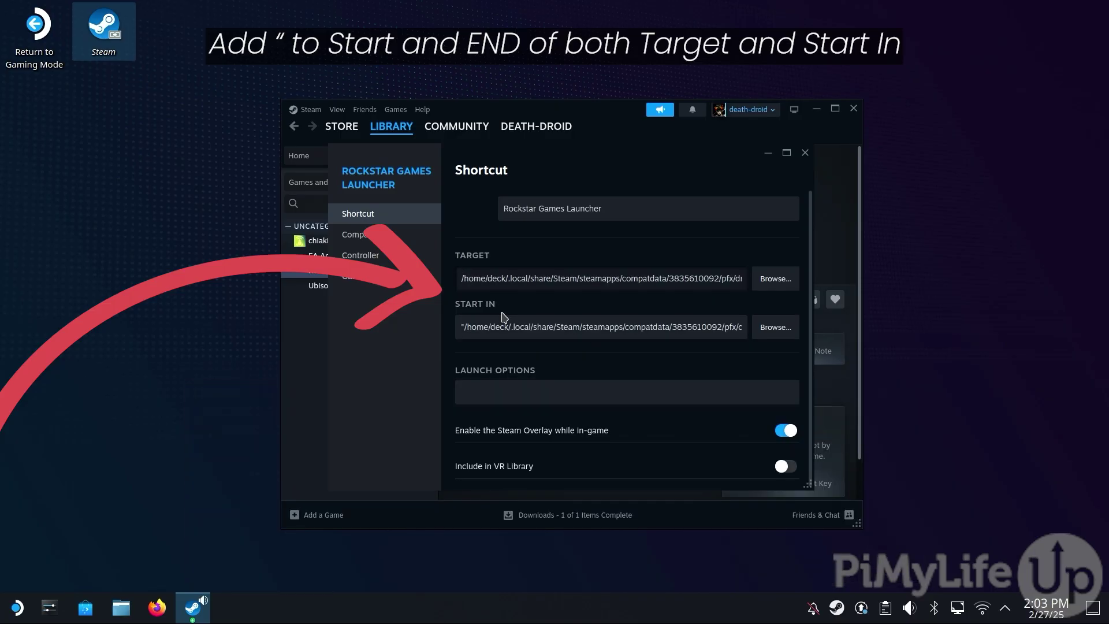
type("\"")
type("\"")
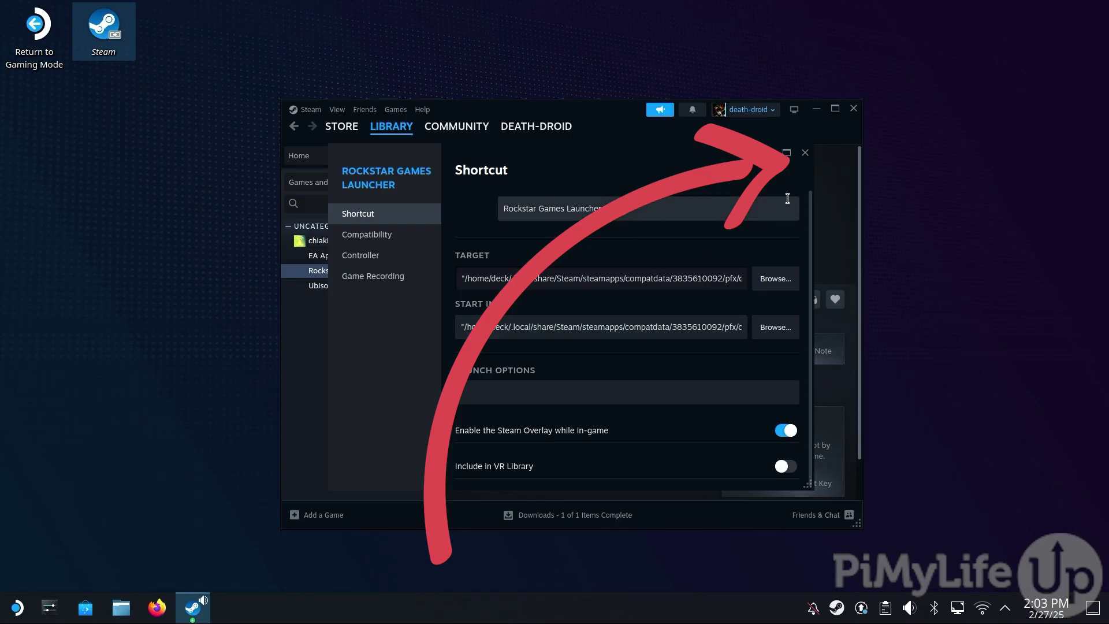
left_click(805, 153)
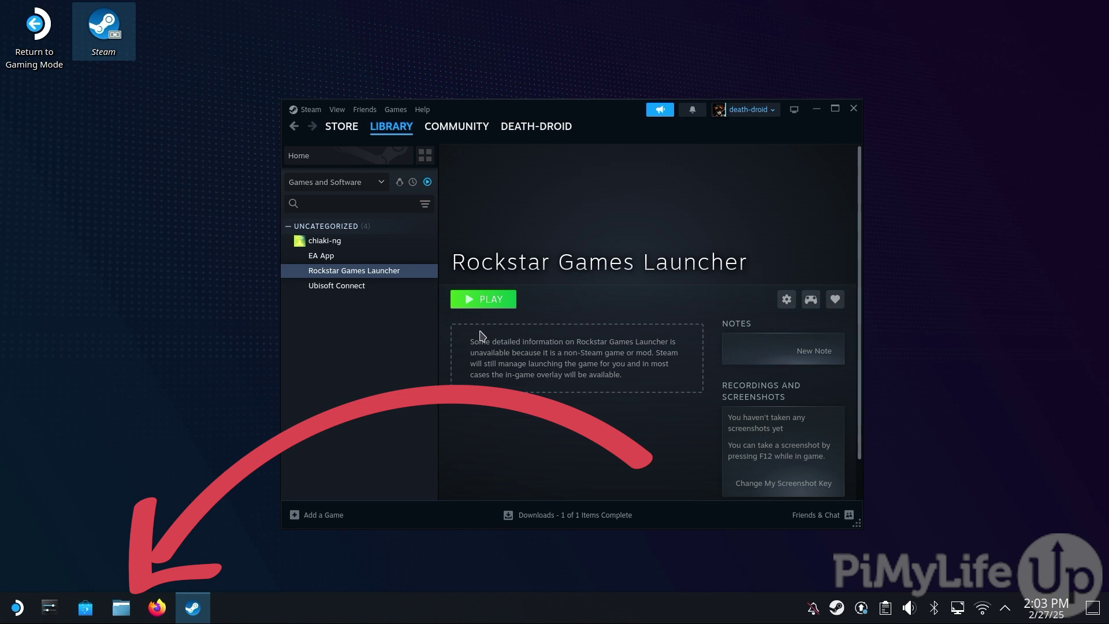
In Dolphin's Home folder, create a new folder and begin naming it Rockstar Games.
left_click(119, 610)
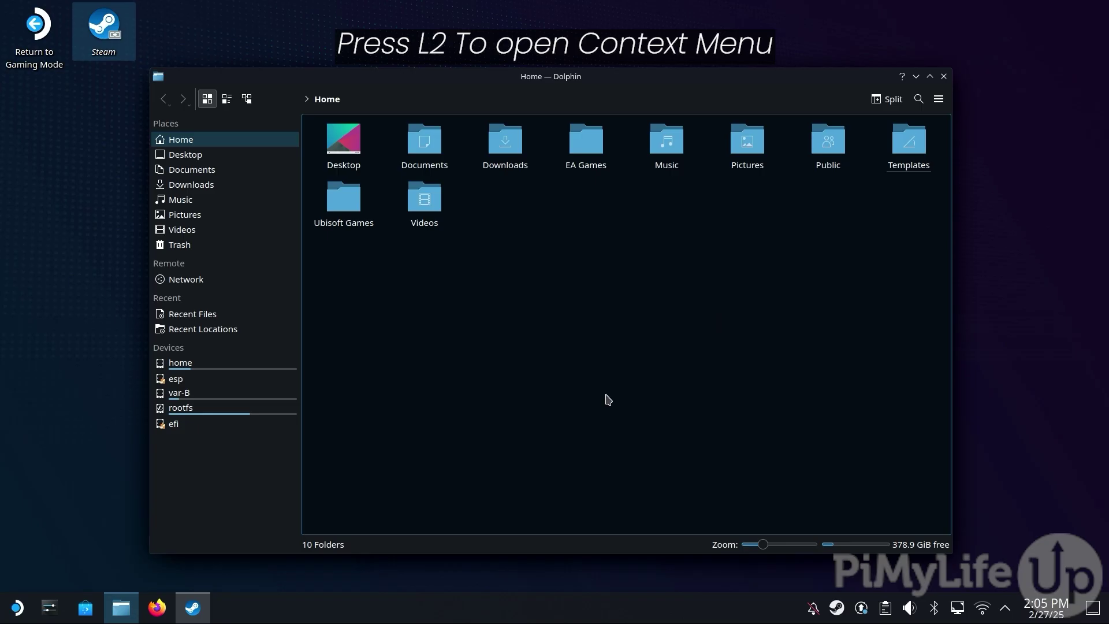
right_click(608, 398)
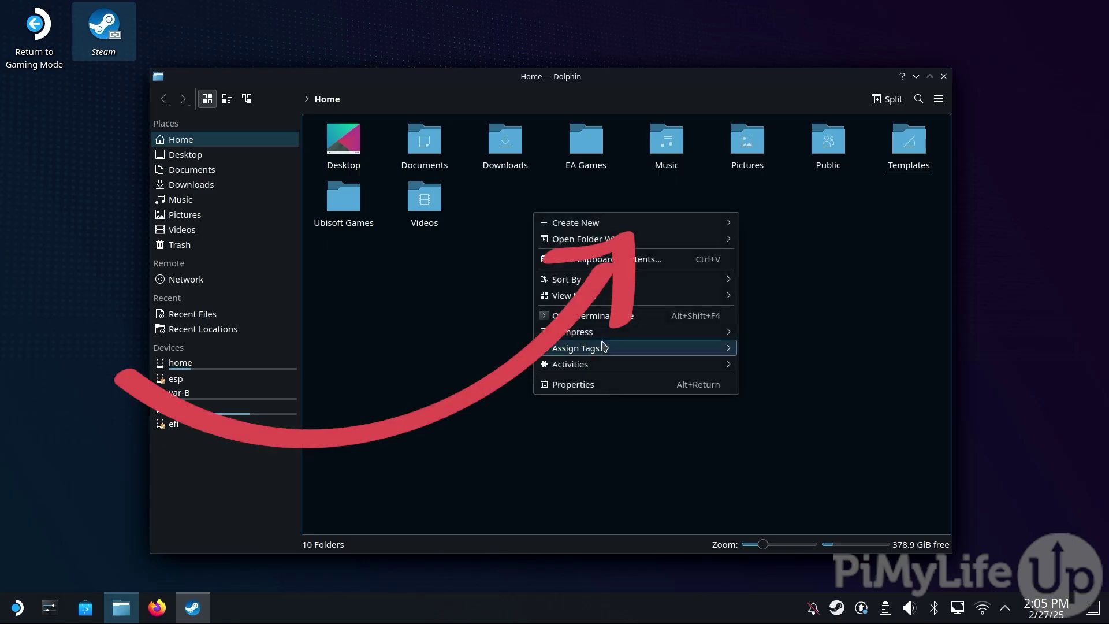
mouse_move(650, 226)
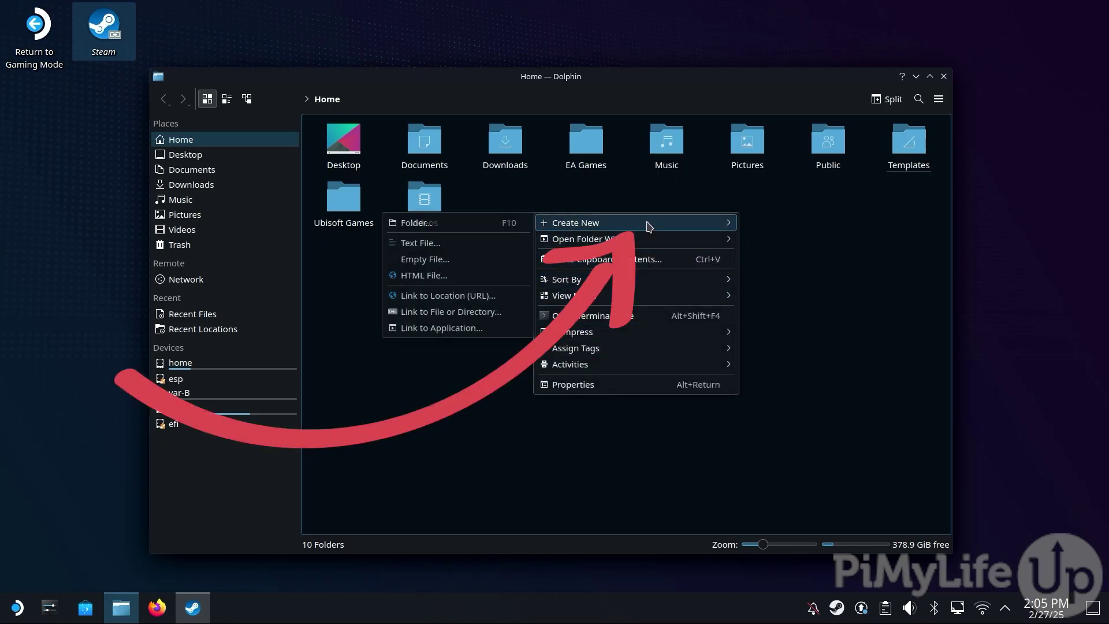
left_click(525, 224)
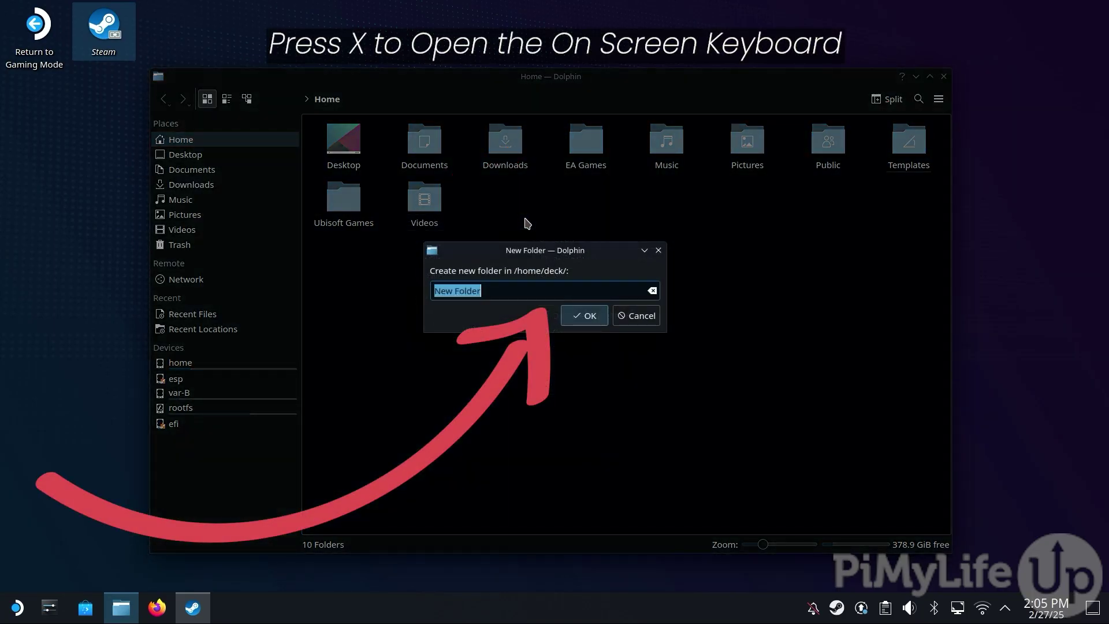
key("x")
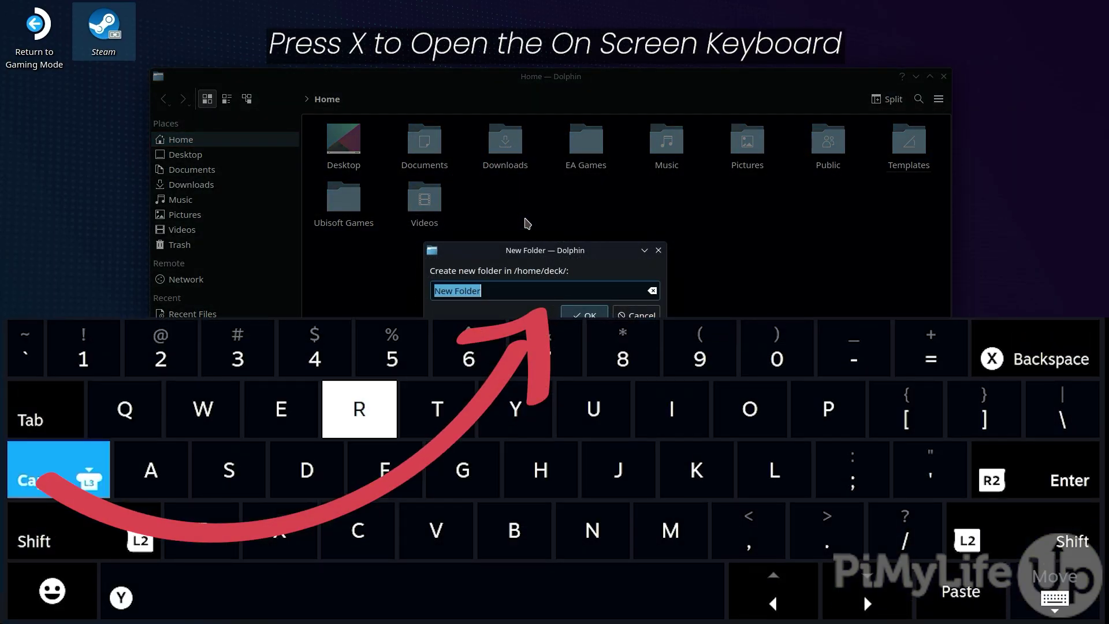
key("Caps_Lock")
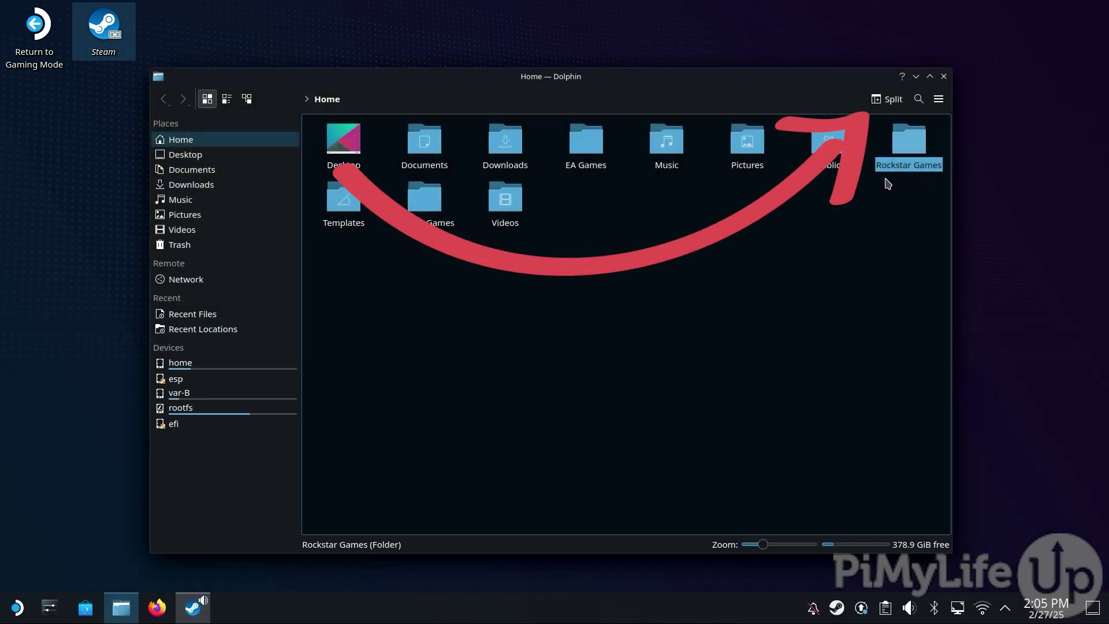
Split the Dolphin view and paste the copied launcher path, minus Launcher.exe, into the right pane.
left_click(894, 100)
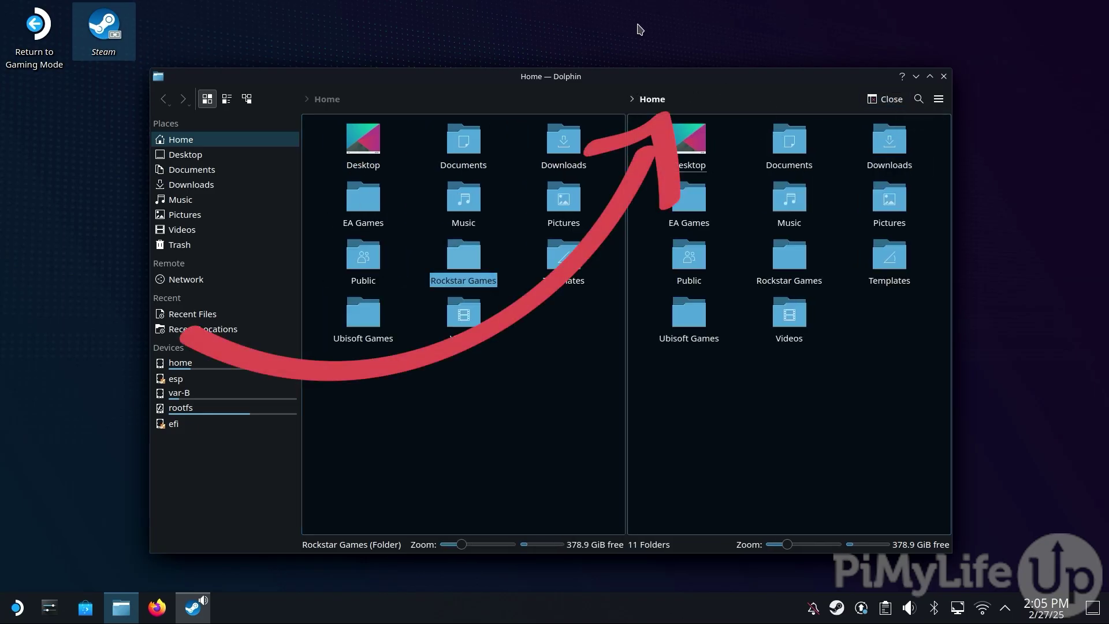
left_click(680, 100)
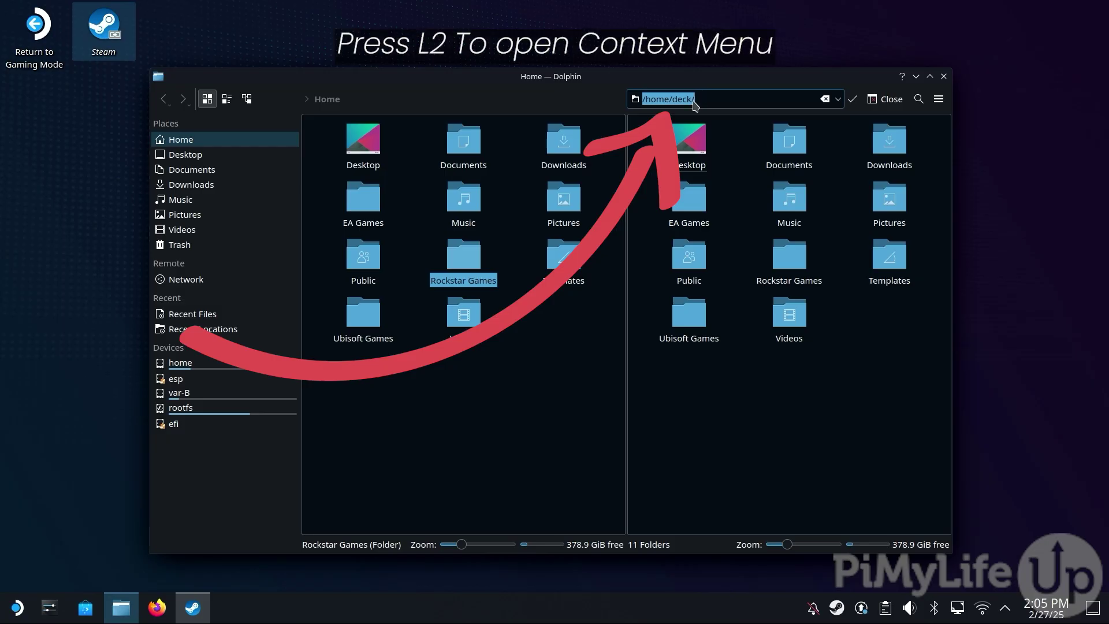
right_click(588, 102)
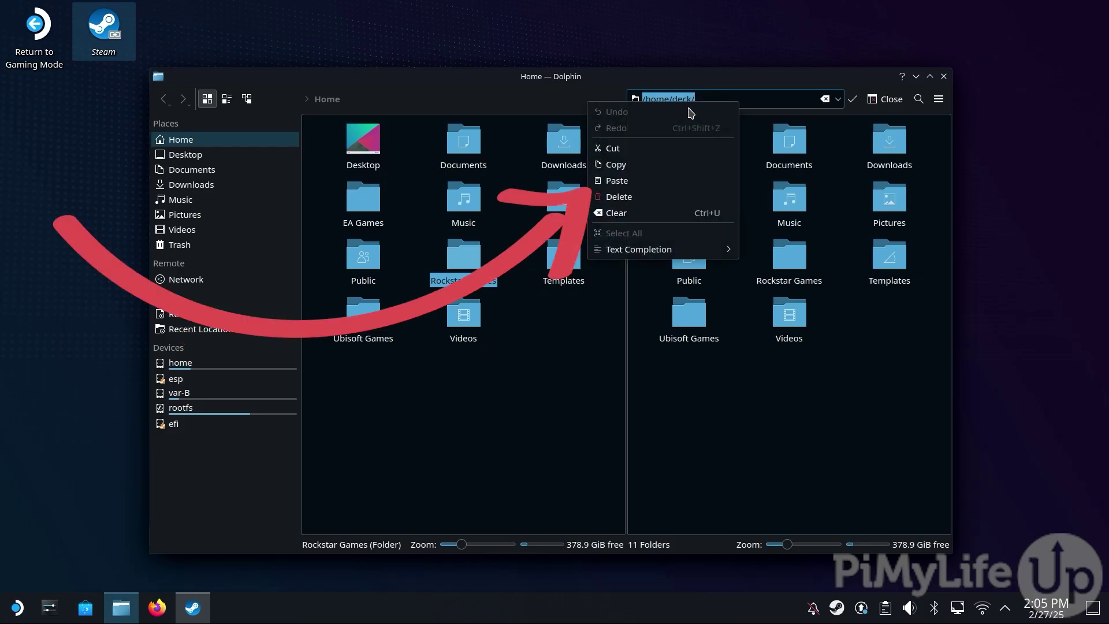
left_click(700, 181)
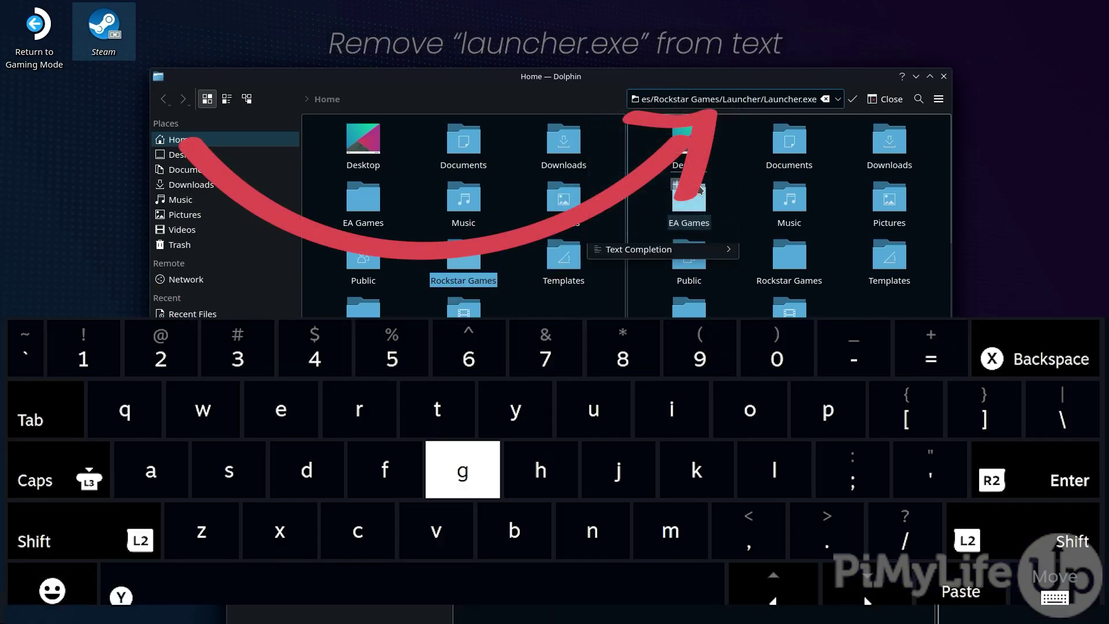
key("BackSpace")
key("BackSpace")
key("BackSpace")
key("BackSpace")
key("BackSpace")
key("BackSpace")
key("BackSpace")
key("BackSpace")
key("BackSpace")
key("BackSpace")
key("BackSpace")
key("BackSpace")
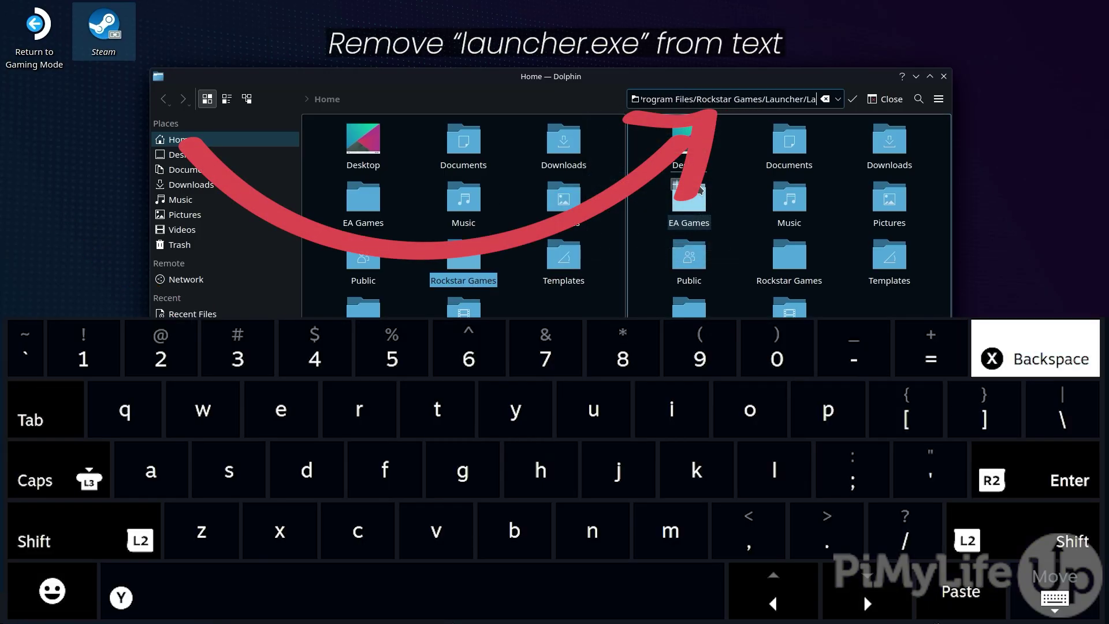
left_click(856, 101)
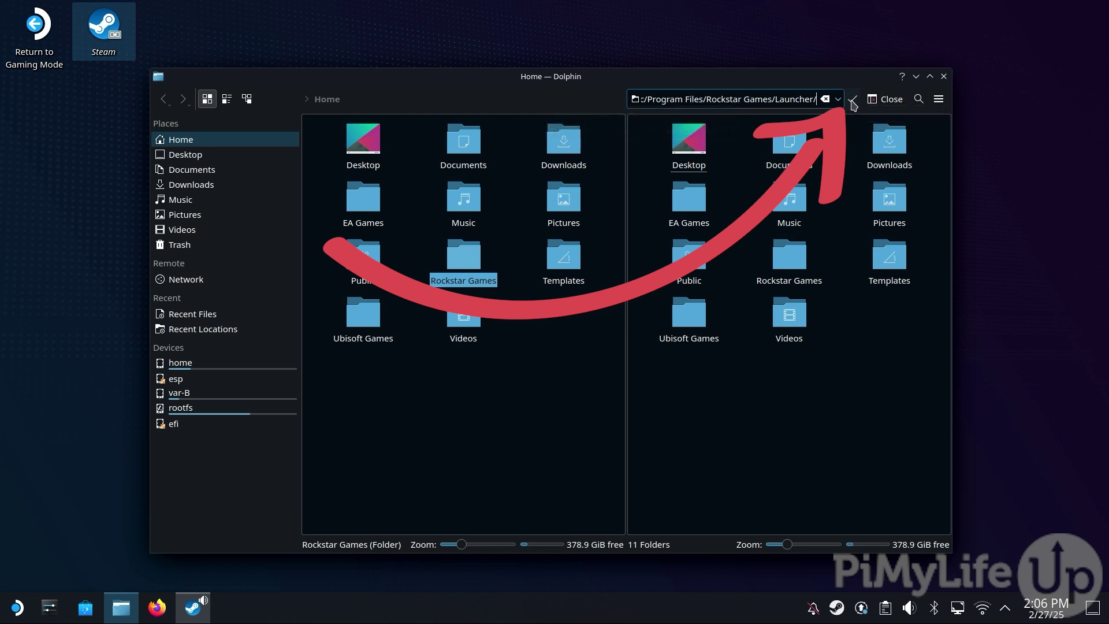
Navigate the right pane up from the Launcher folder to the prefix's drive_c folder.
left_click(853, 102)
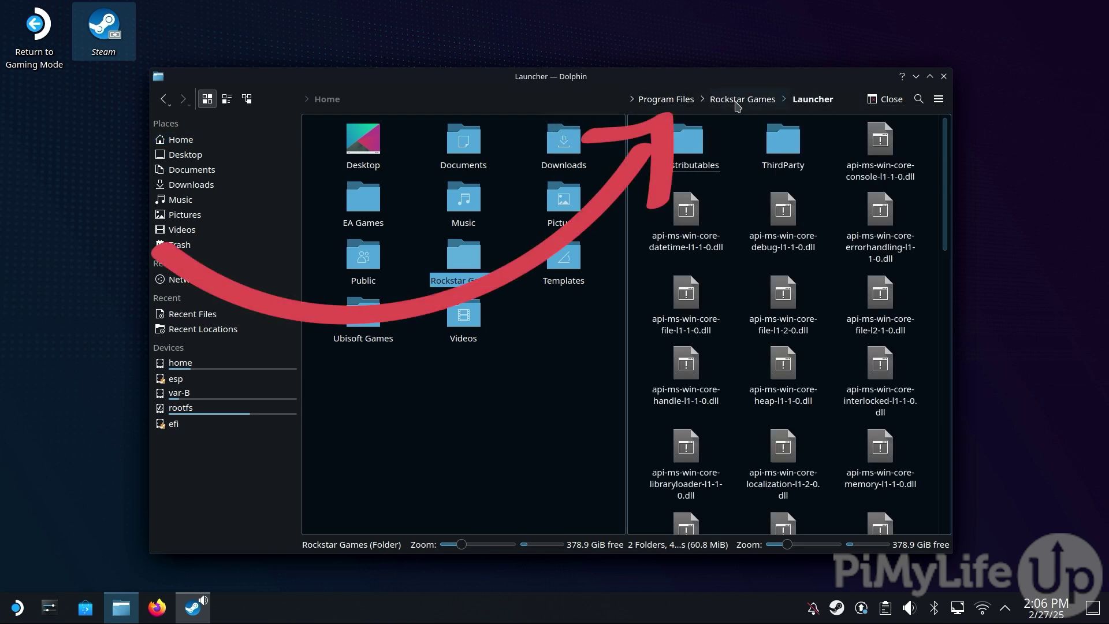
left_click(688, 103)
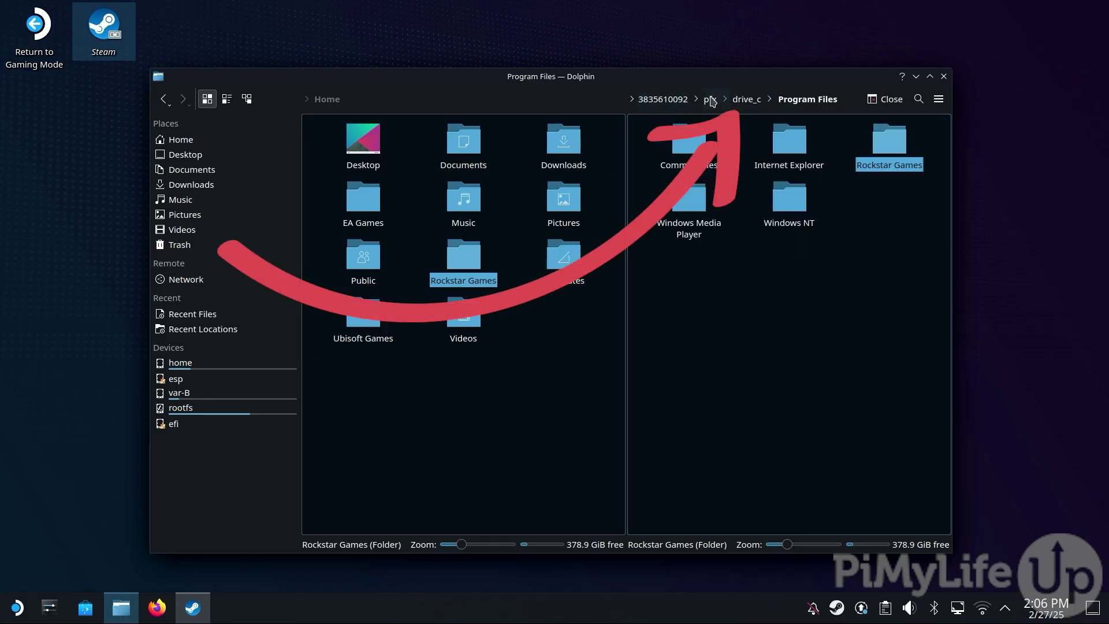
left_click(750, 104)
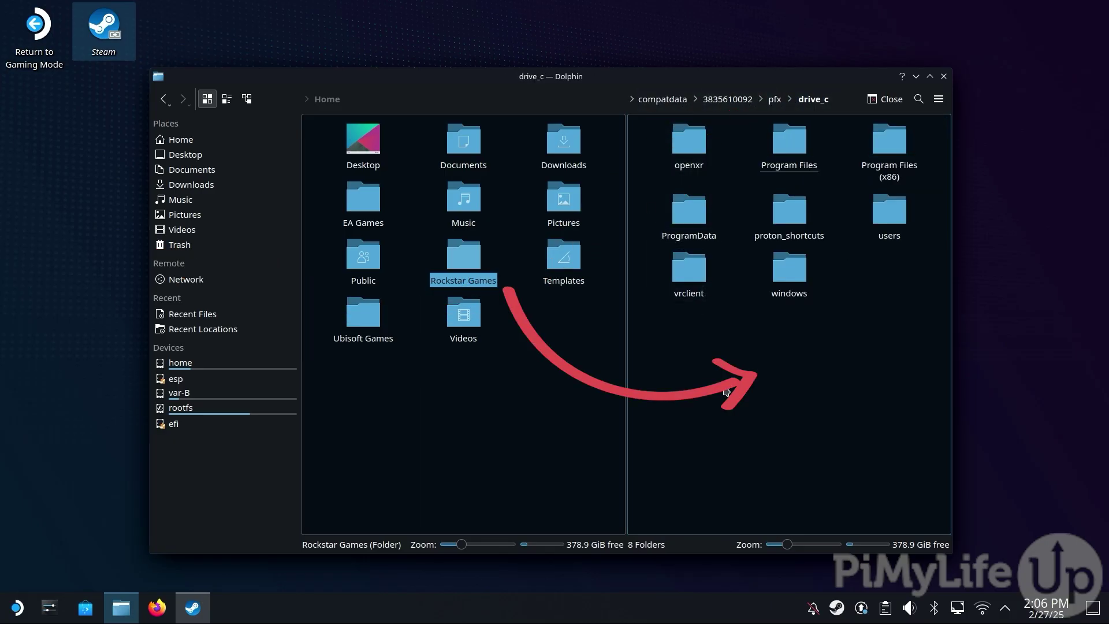
Link Home's Rockstar Games folder into drive_c, then close Dolphin.
left_click(467, 273)
left_click_drag(466, 273, 741, 362)
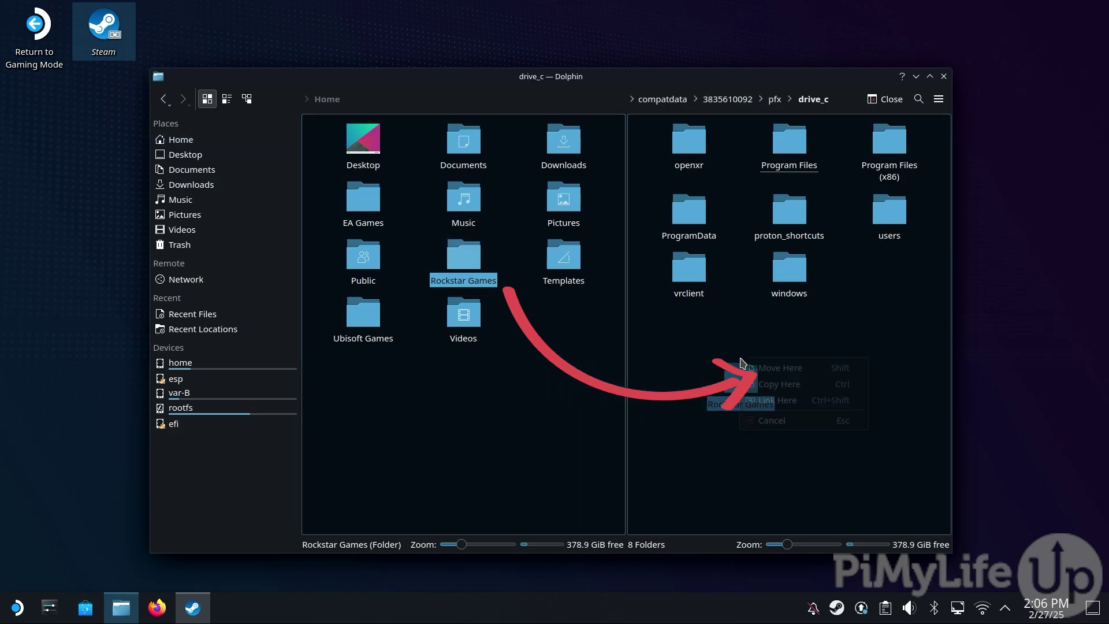
left_click(807, 406)
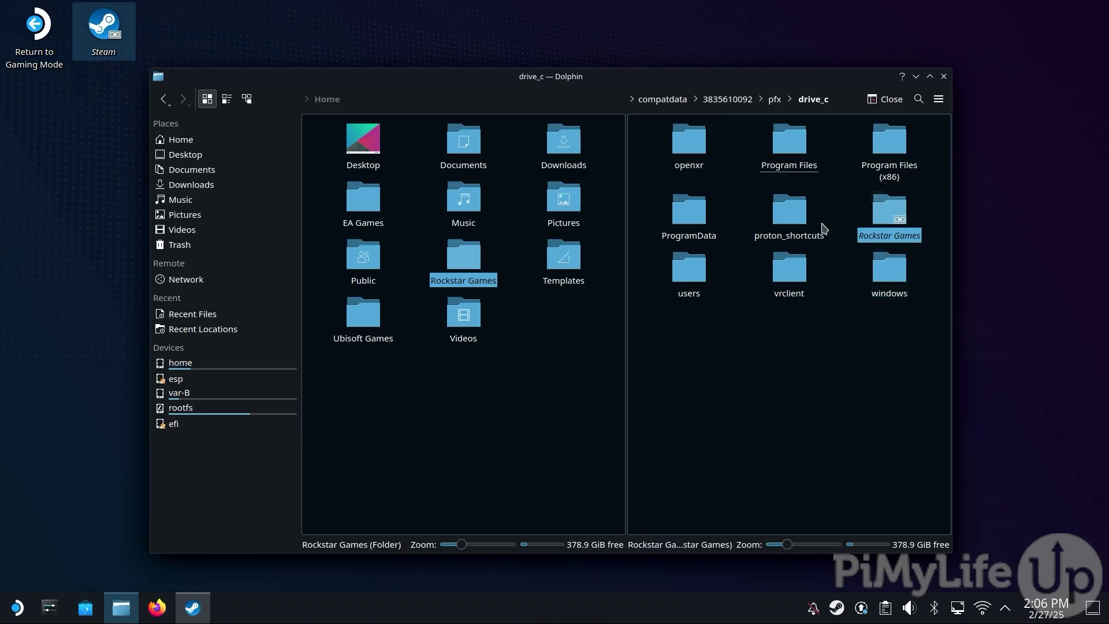
left_click(944, 76)
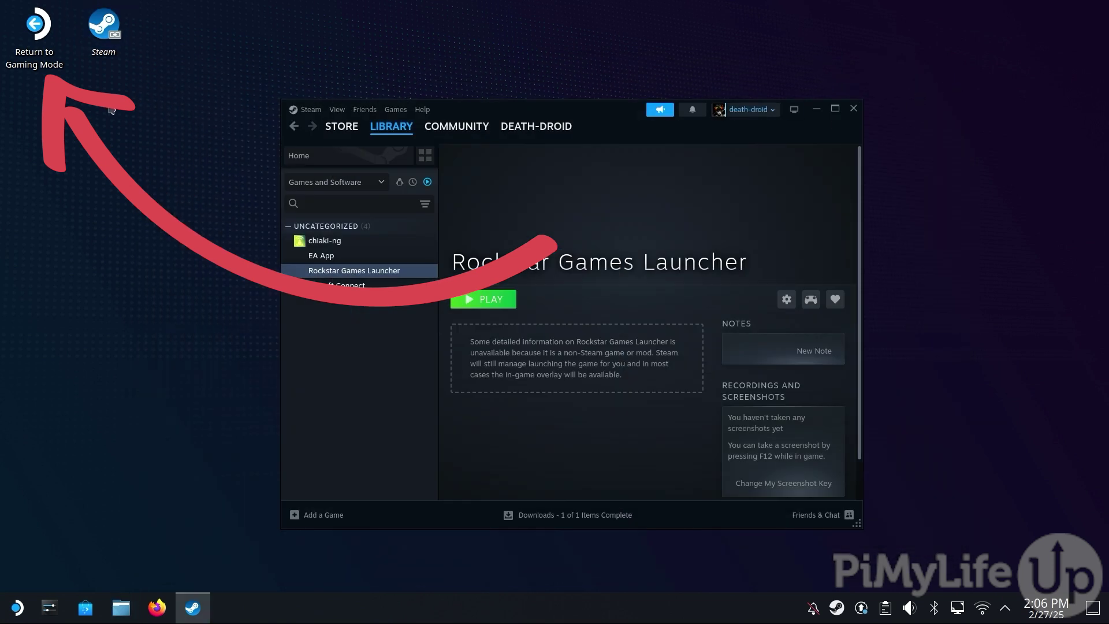
Switch back to Gaming Mode and open Rockstar Games Launcher from the Library's Non-Steam collection.
double_click(37, 57)
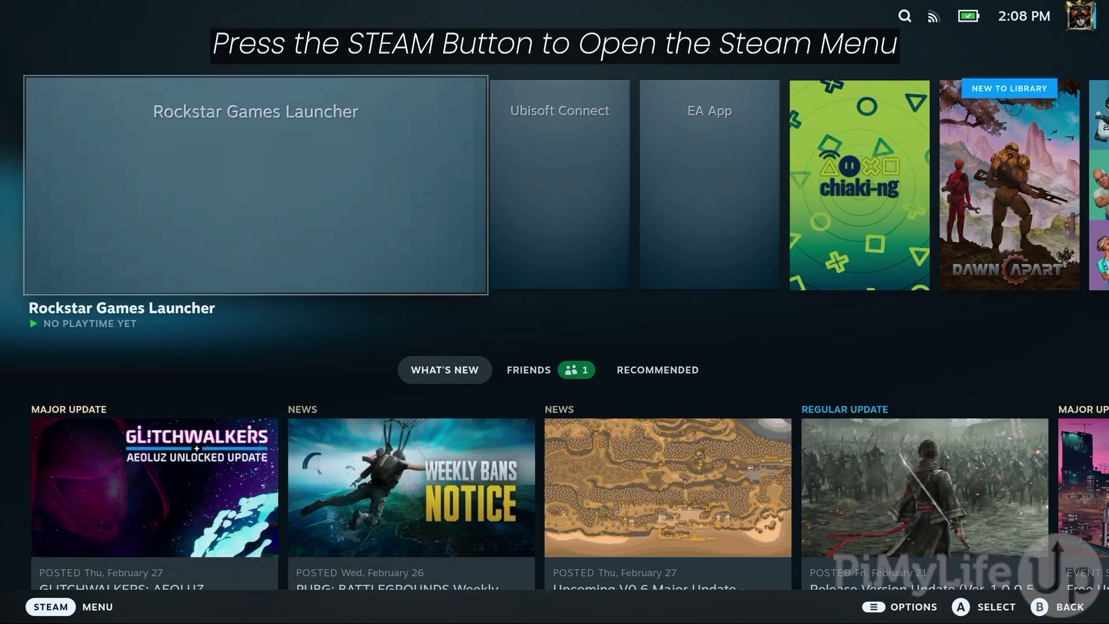
key("ctrl+1")
key("Down")
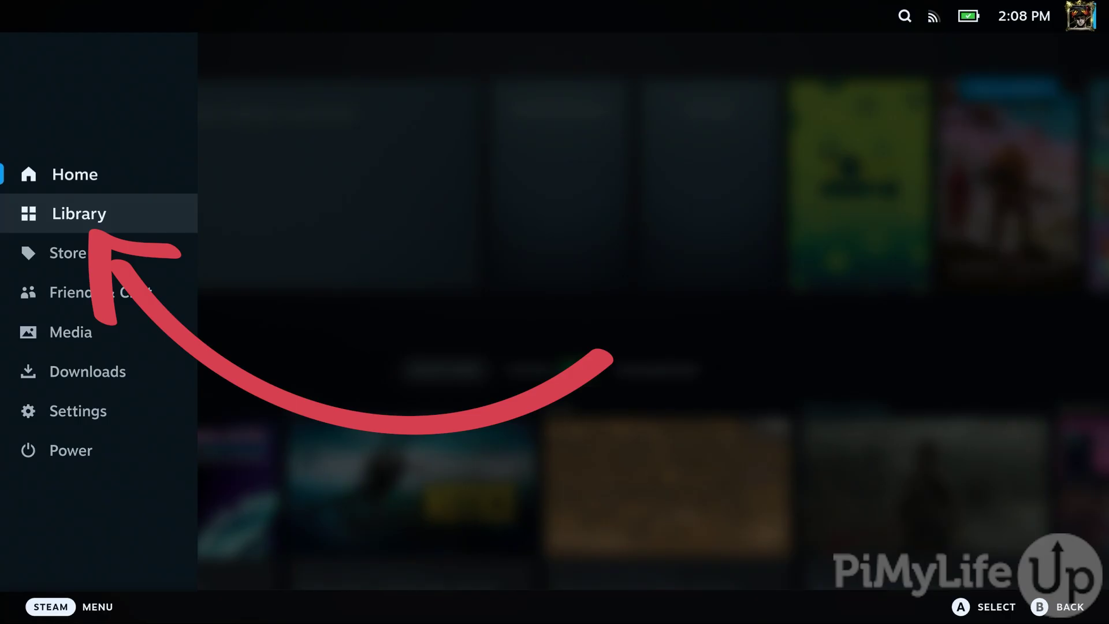
key("Return")
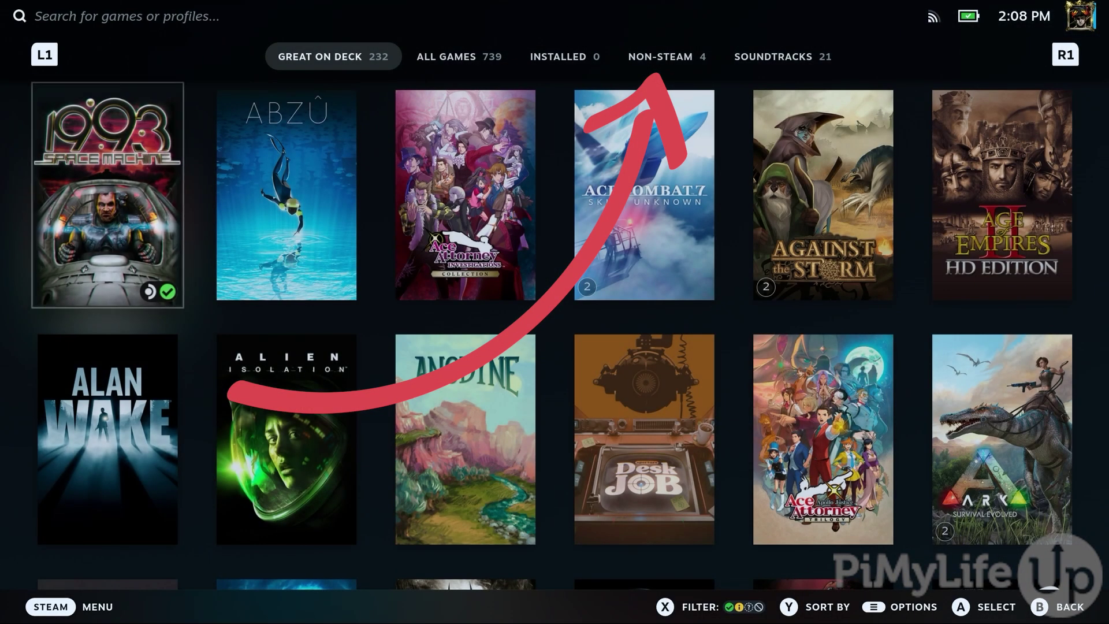
key("Tab")
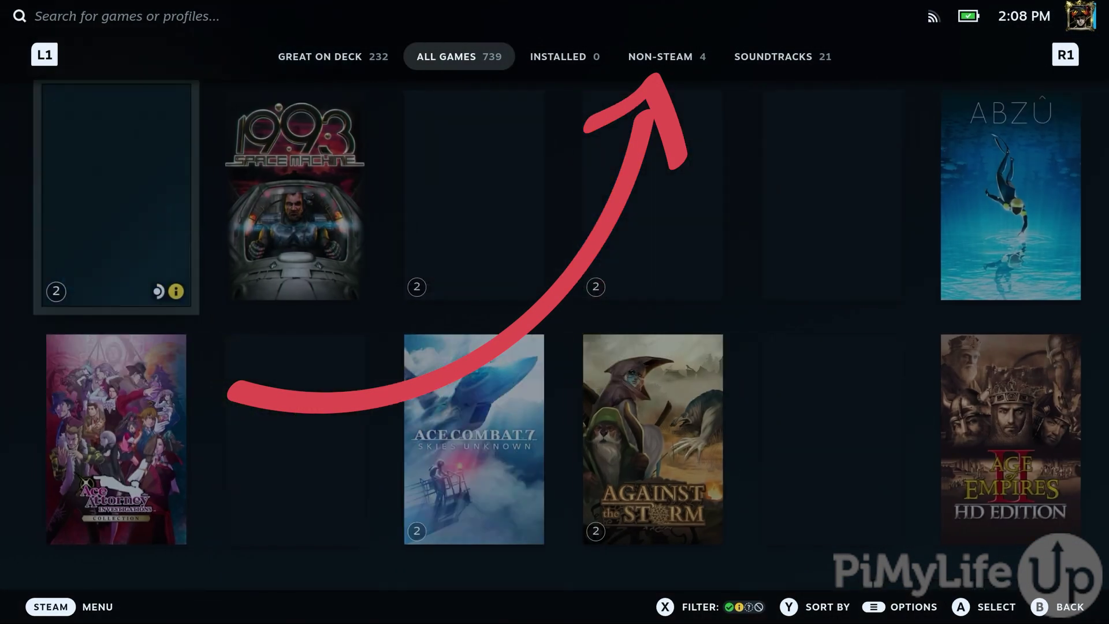
key("Tab")
key("Tab")
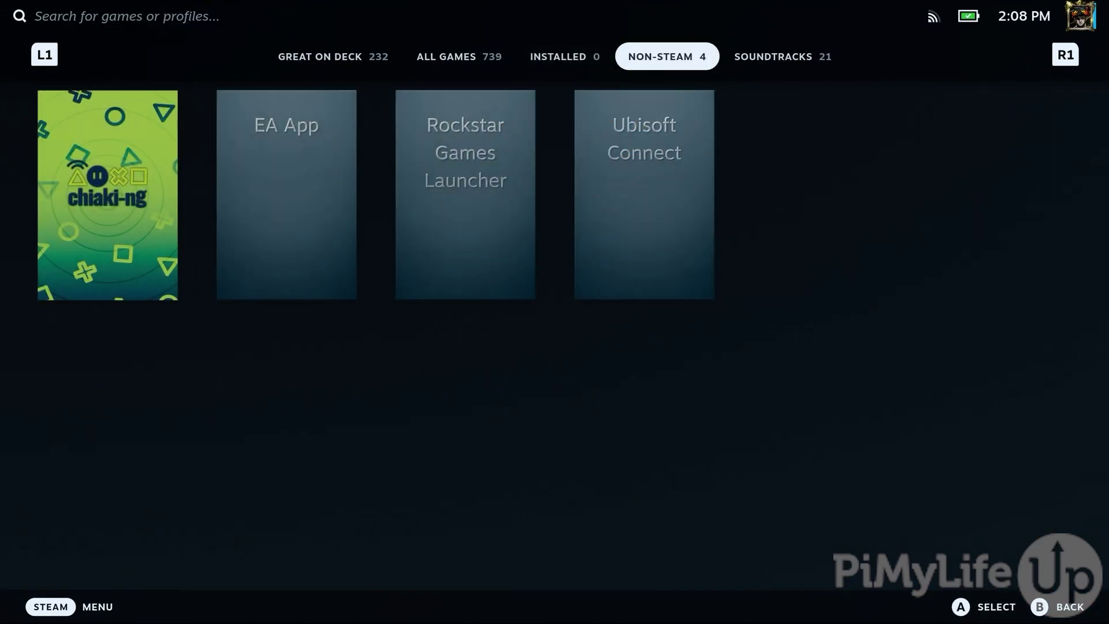
key("Down")
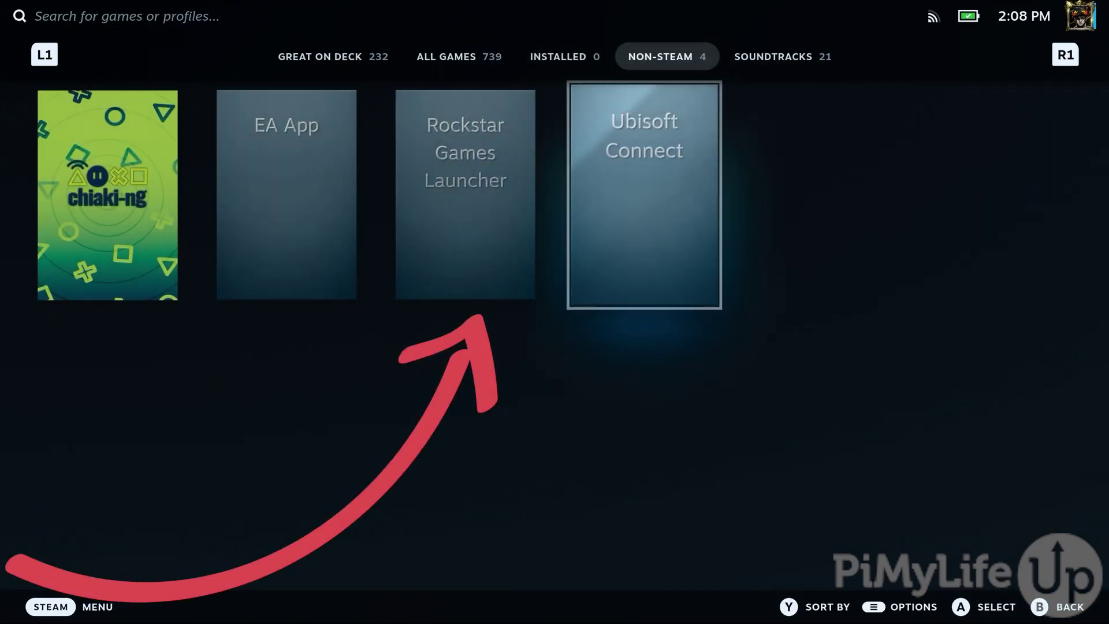
key("Left")
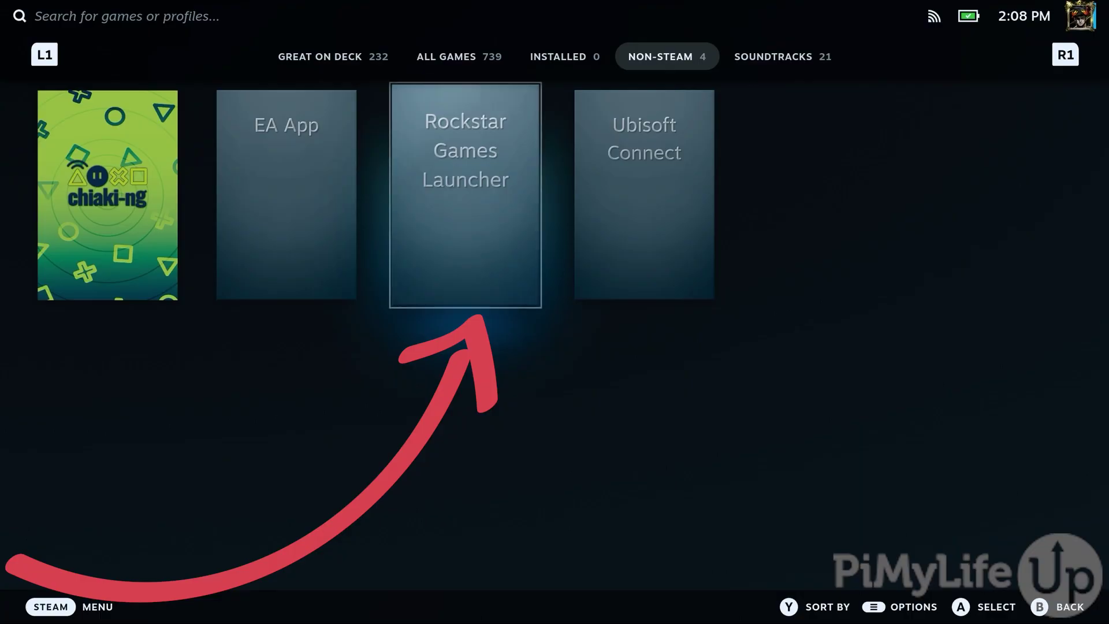
key("Return")
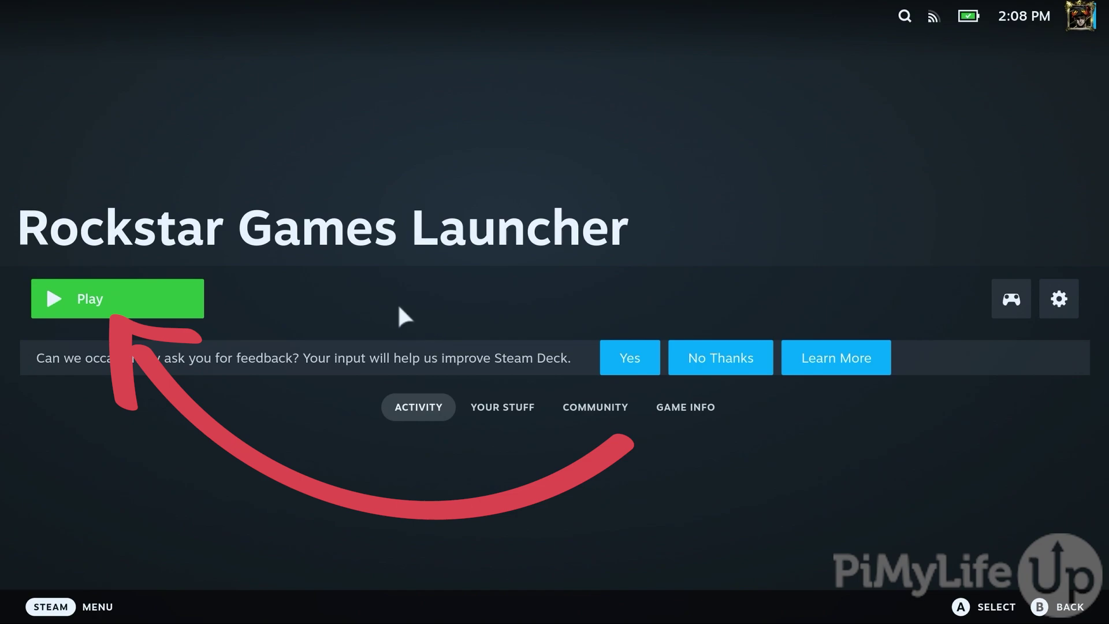
Launch the Rockstar Games Launcher with the Play button.
key("Return")
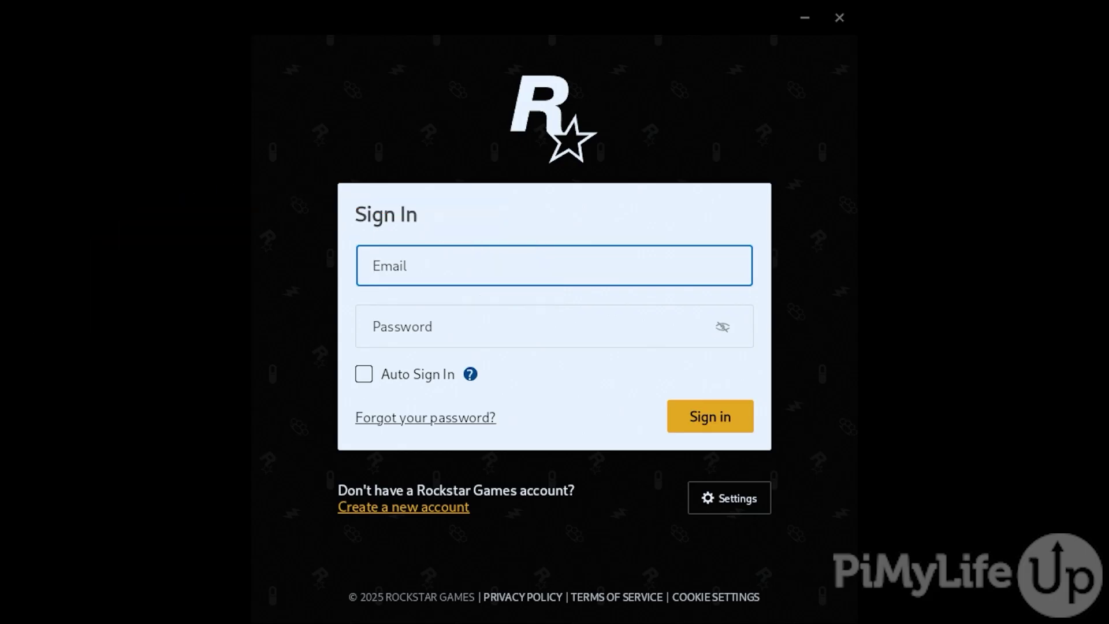
Sign in with the account e-mail and password, with Auto Sign In ticked.
key("ctrl+v")
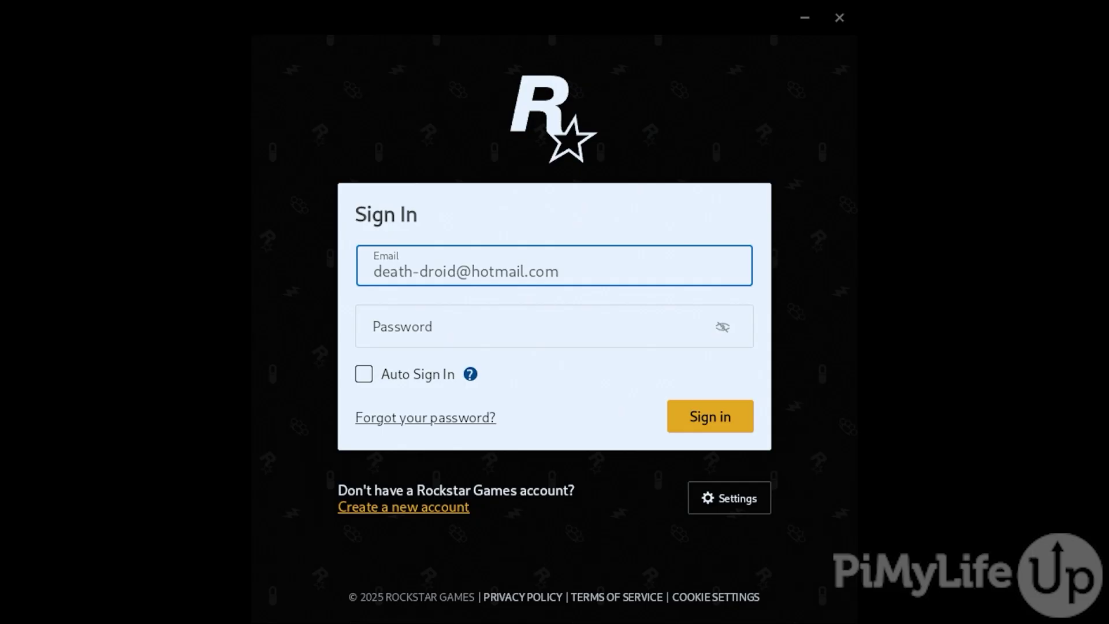
left_click(534, 328)
key("ctrl+v")
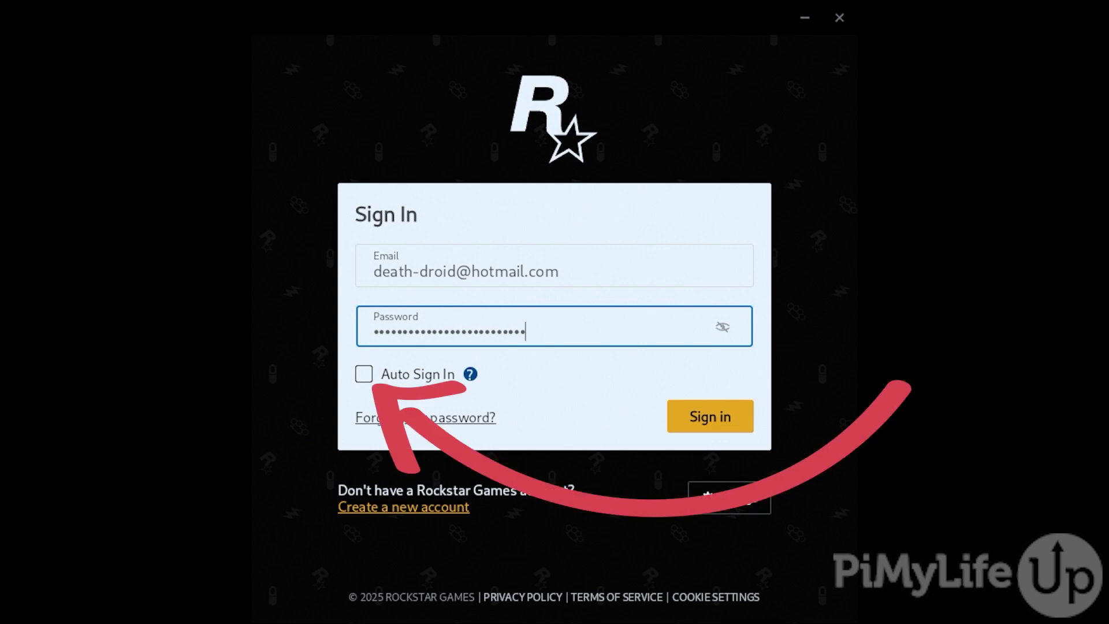
left_click(384, 376)
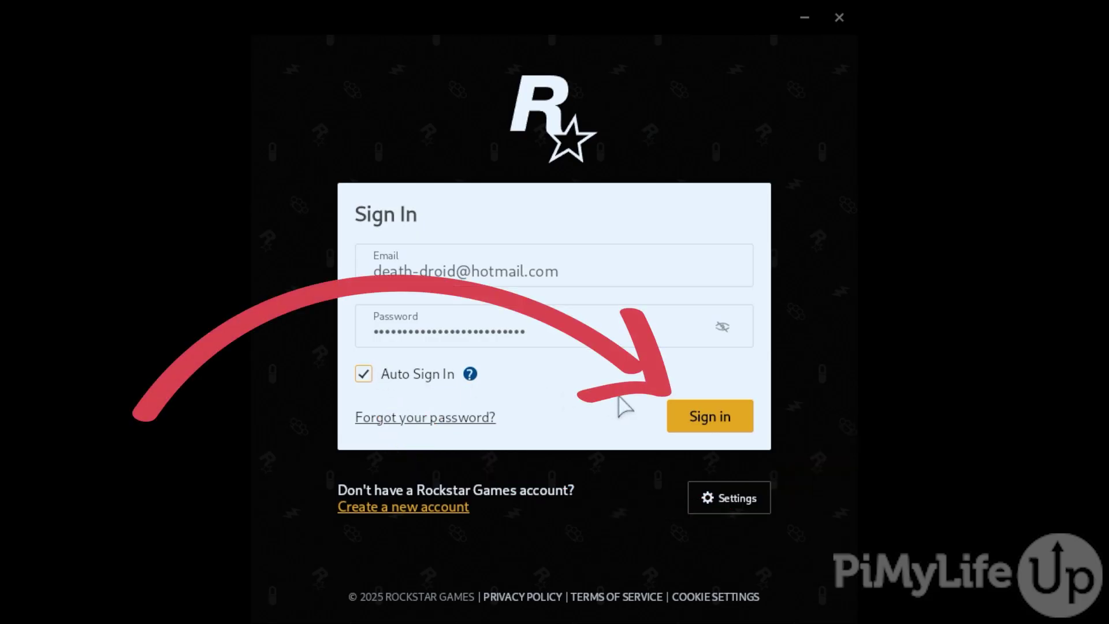
left_click(744, 420)
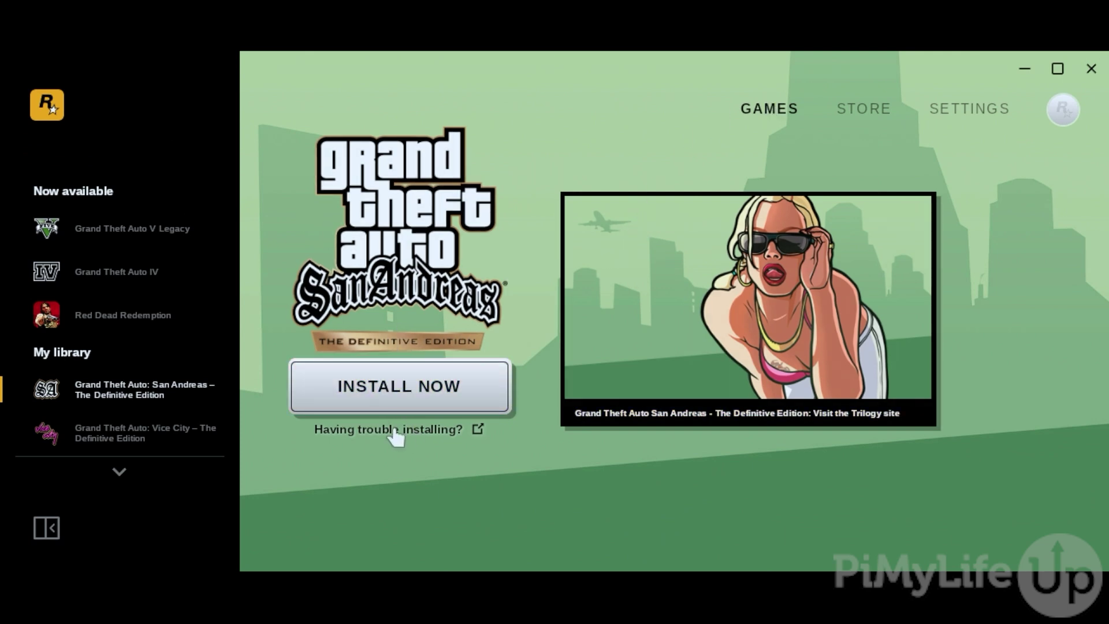
Install San Andreas – The Definitive Edition into the root C:\Rockstar Games folder.
left_click(484, 405)
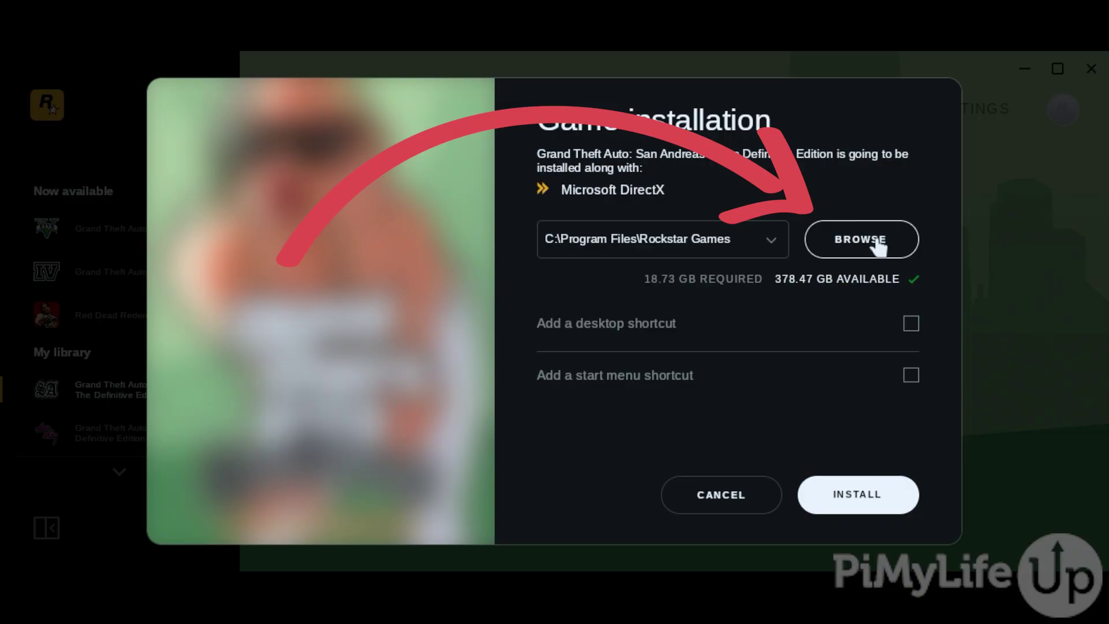
left_click(878, 246)
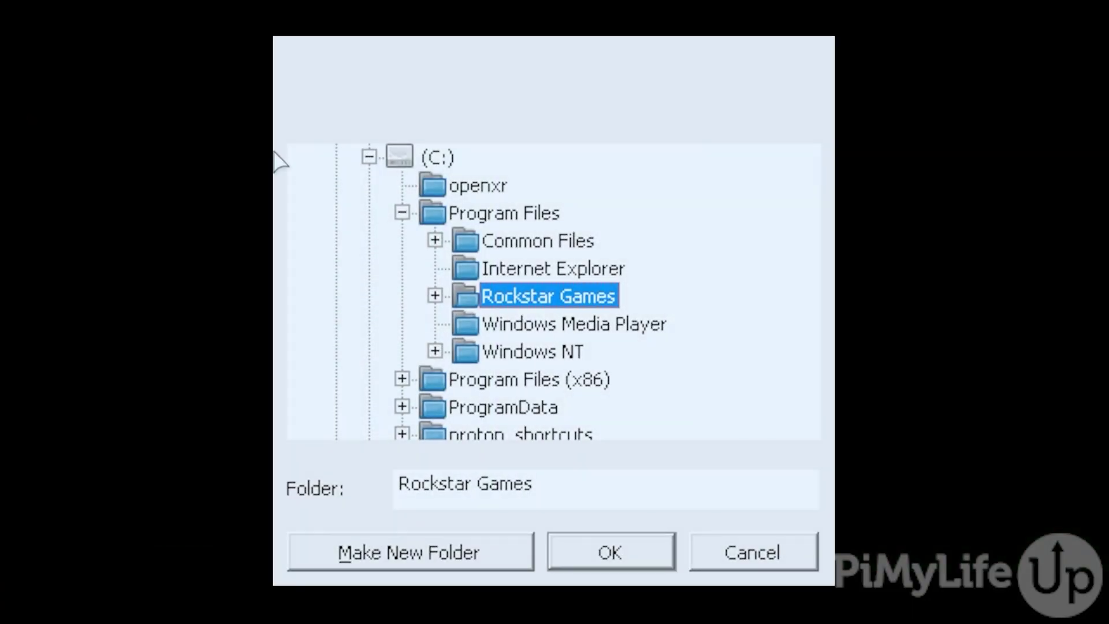
left_click(402, 213)
left_click(452, 327)
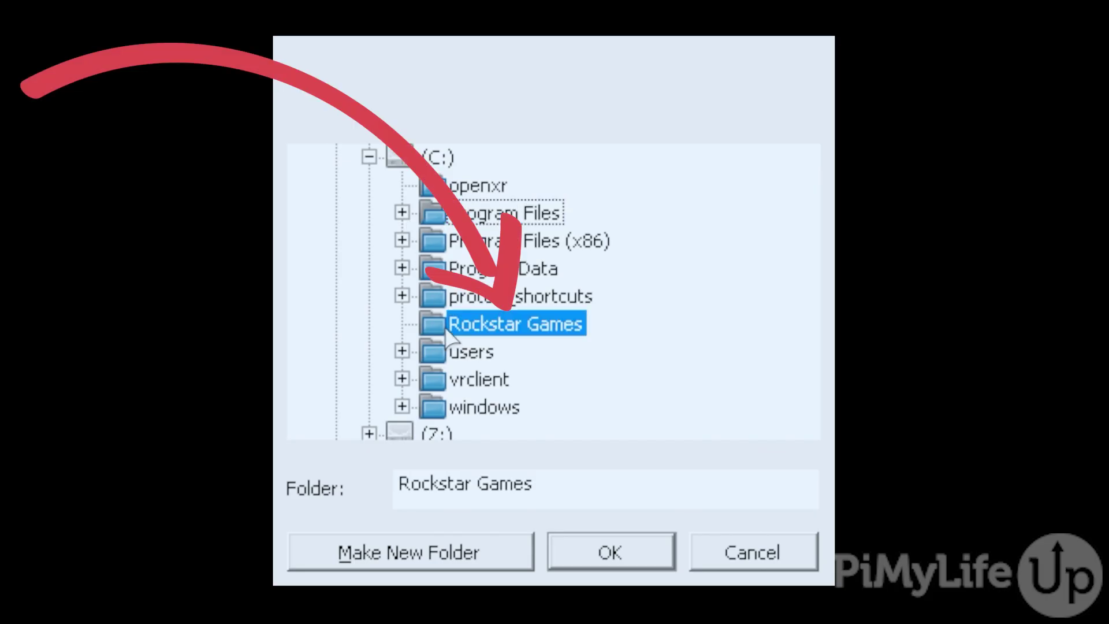
left_click(635, 569)
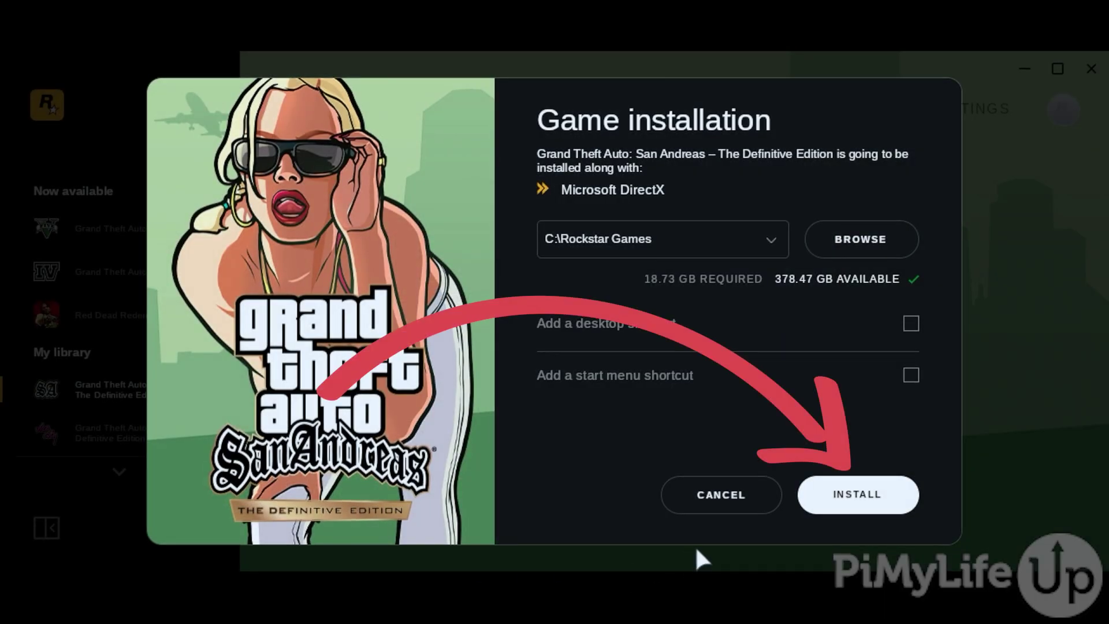
left_click(894, 501)
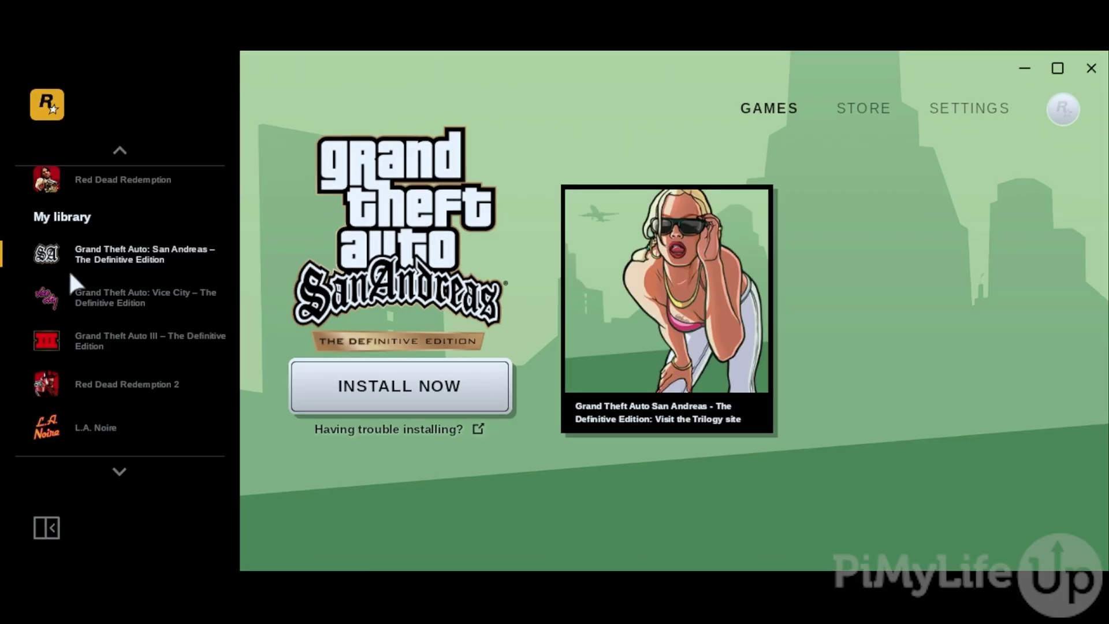
Launch Vice City – The Definitive Edition from My library and open its Options menu.
left_click(131, 300)
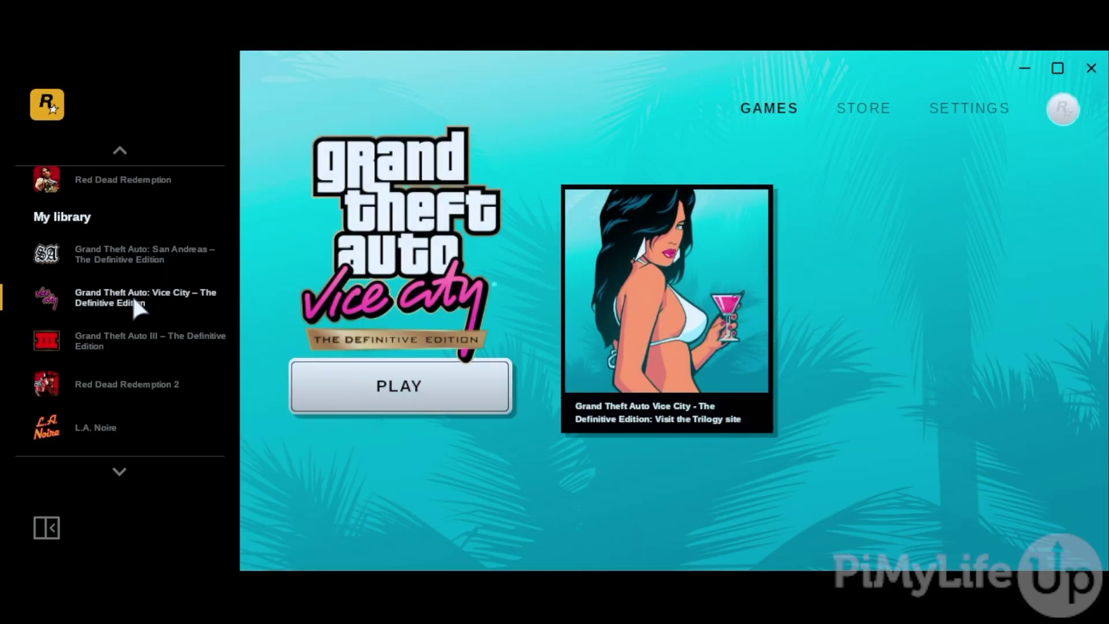
left_click(354, 385)
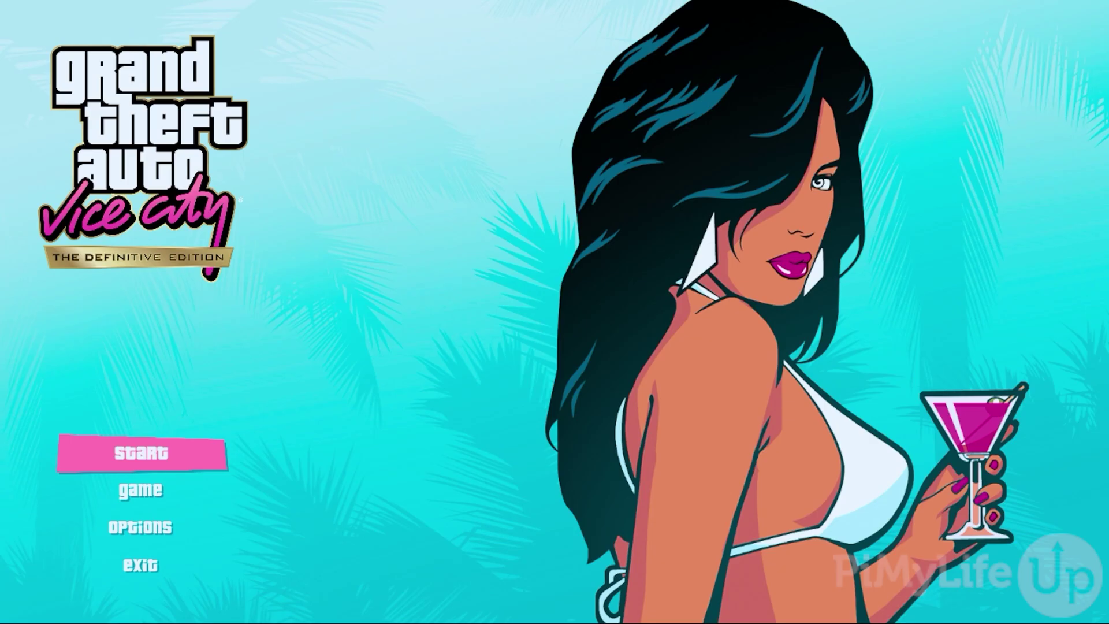
key("Down")
key("Up")
key("Down")
key("Down")
key("Return")
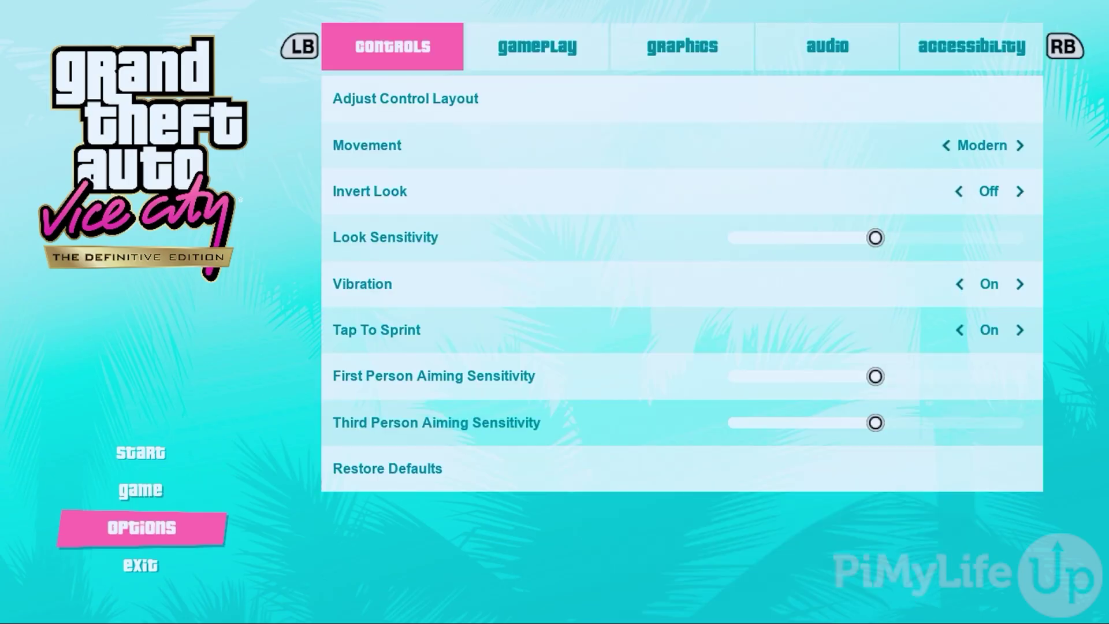
Leave Options and start the game from Vice City's main menu.
key("e")
key("e")
key("q")
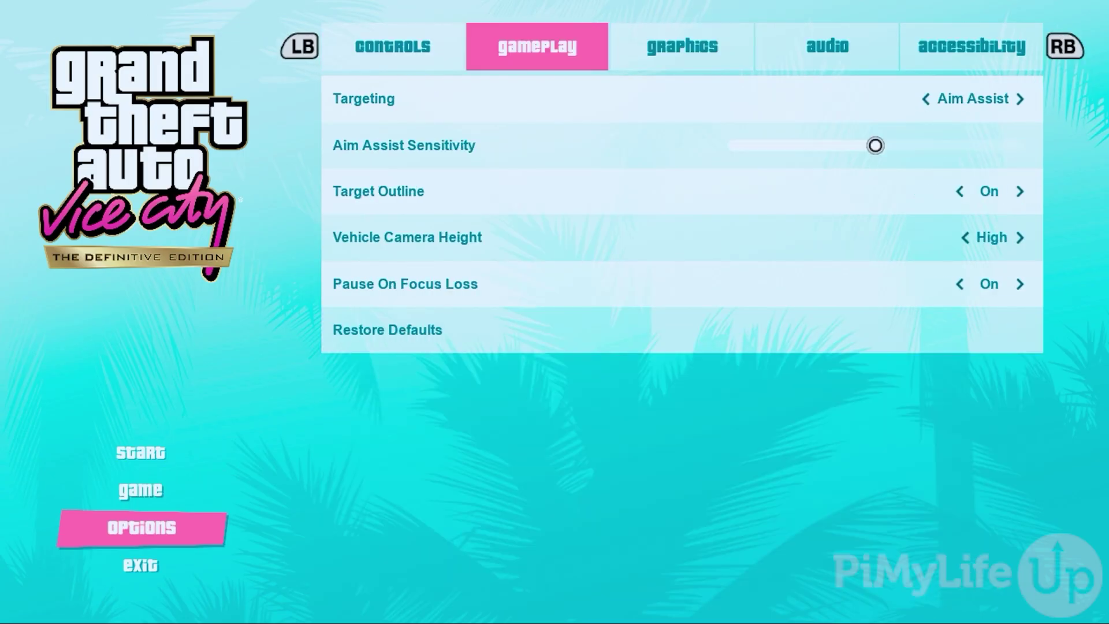
key("Escape")
key("Up")
key("Return")
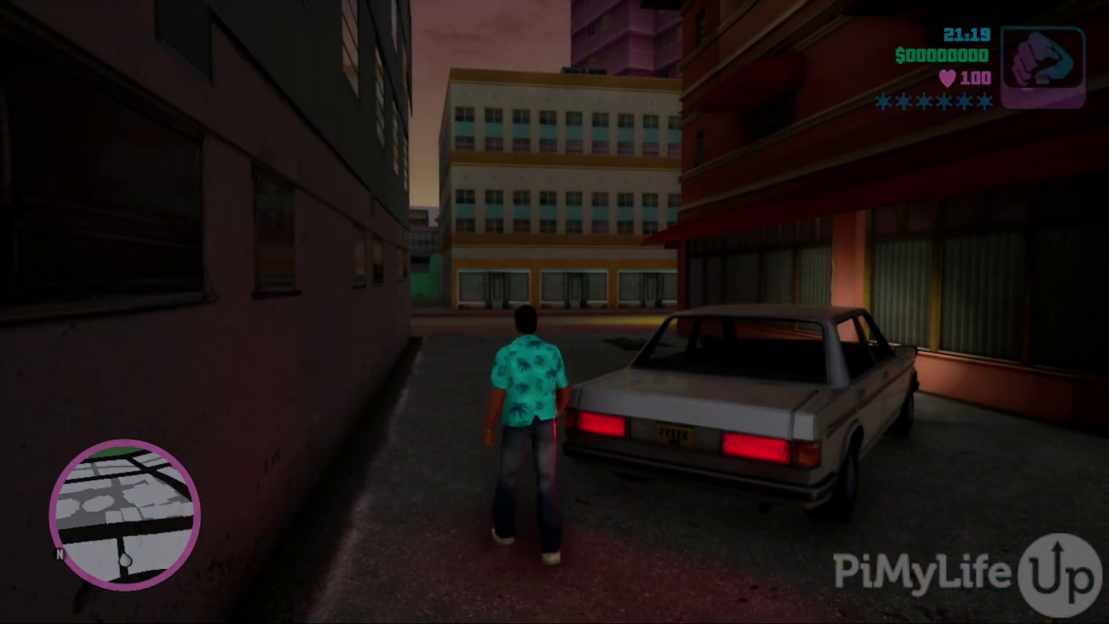
Run the character up the alley and along the sidewalk toward the fire hydrant.
key("w")
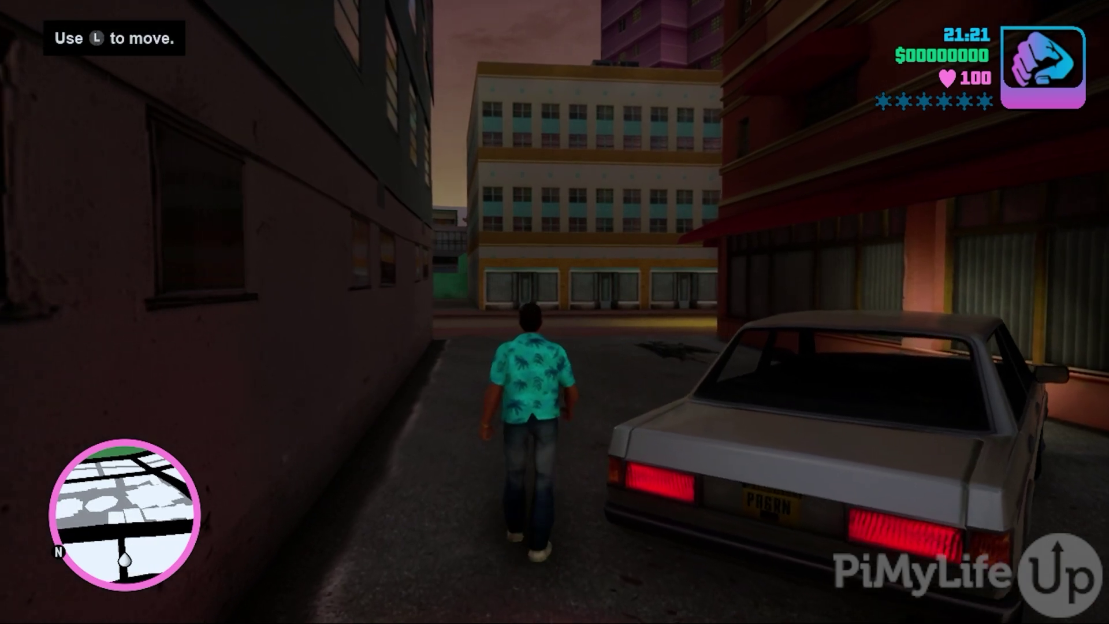
key("shift")
key("w")
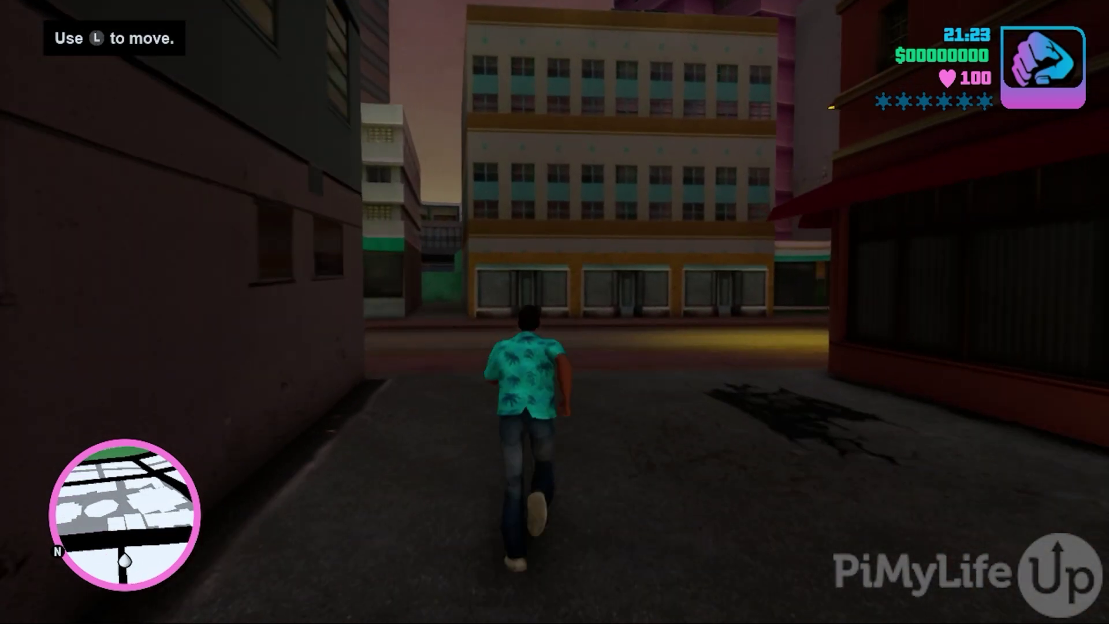
key("a")
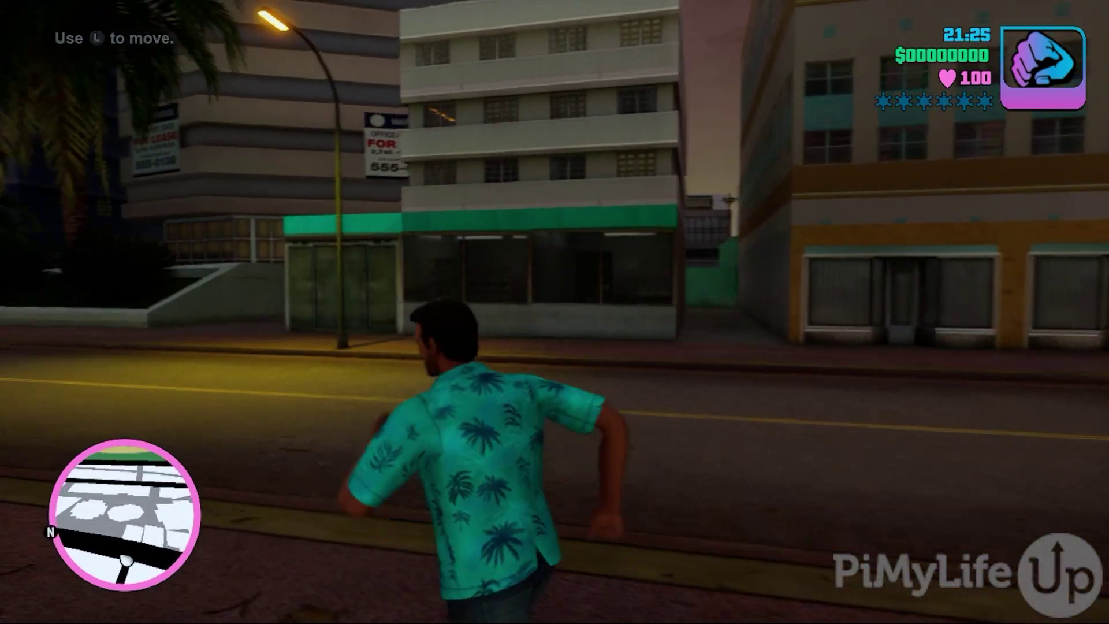
key("w")
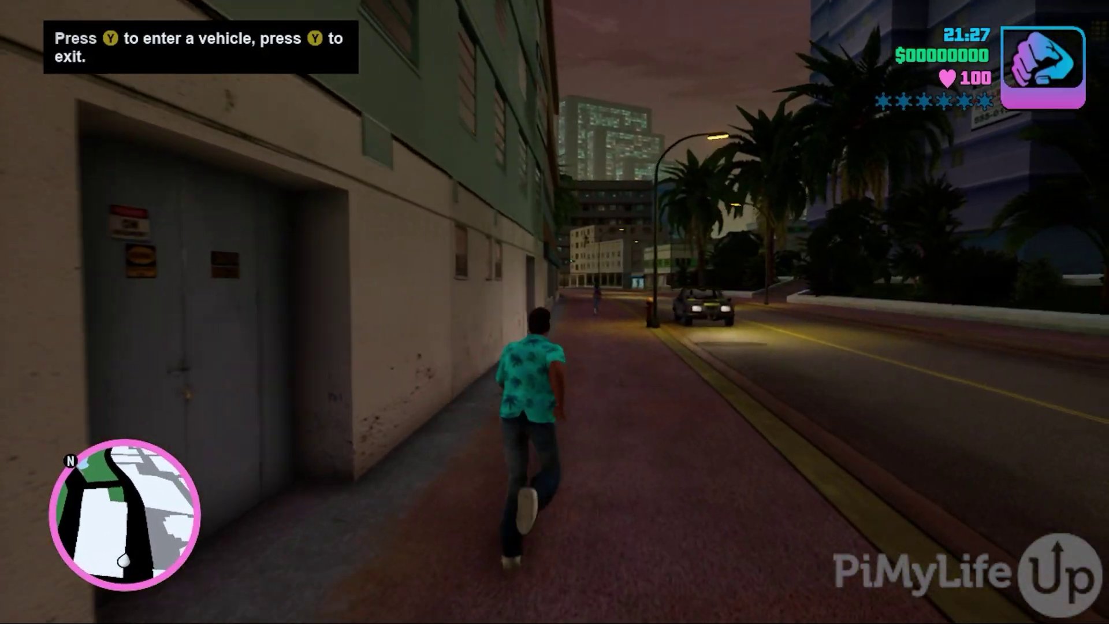
key("w")
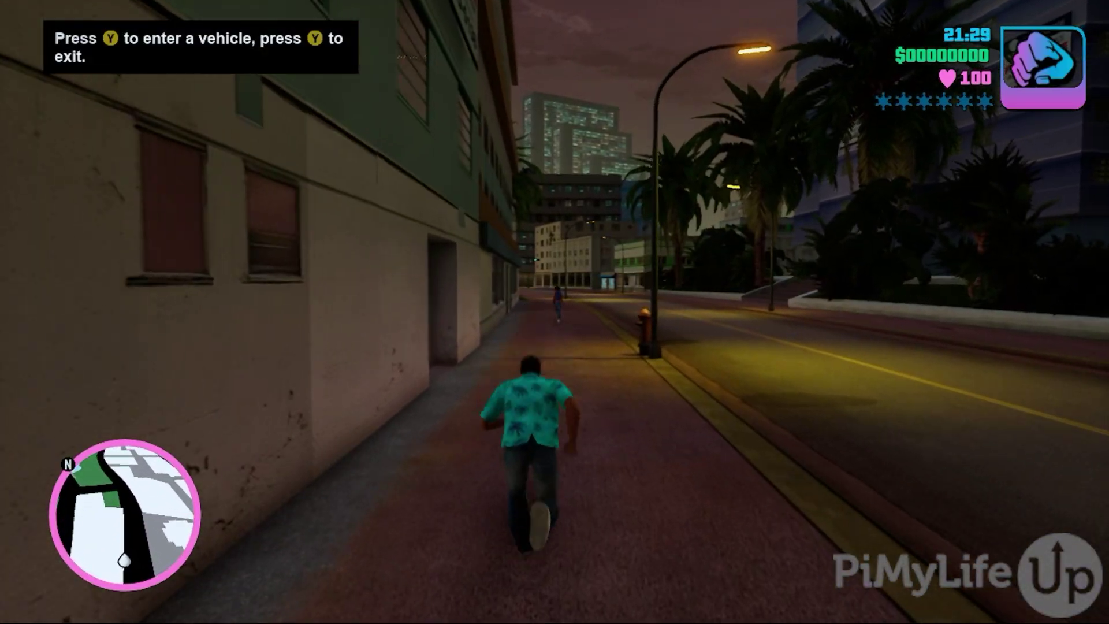